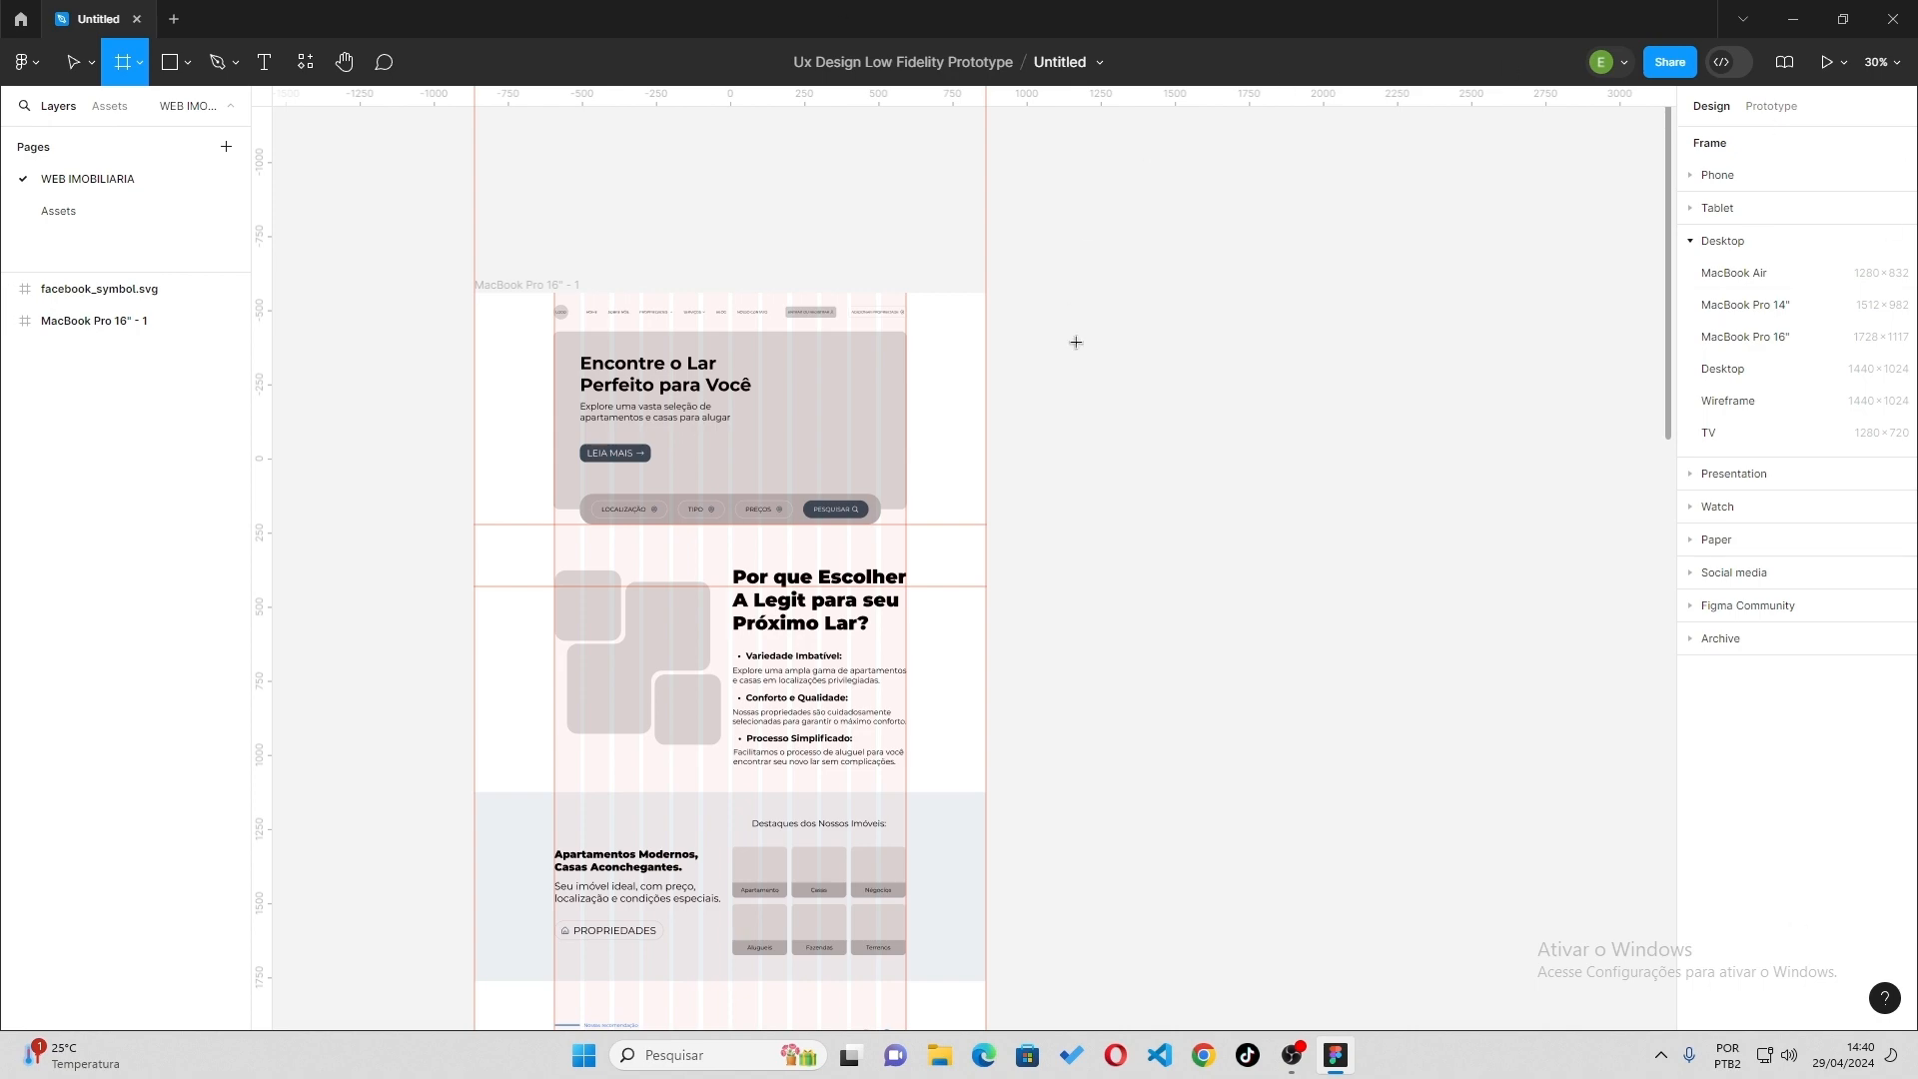
Create a new design file and draw a rectangle about 889 × 665 on its canvas.
{"action": "left_click", "coordinate": [20, 17]}
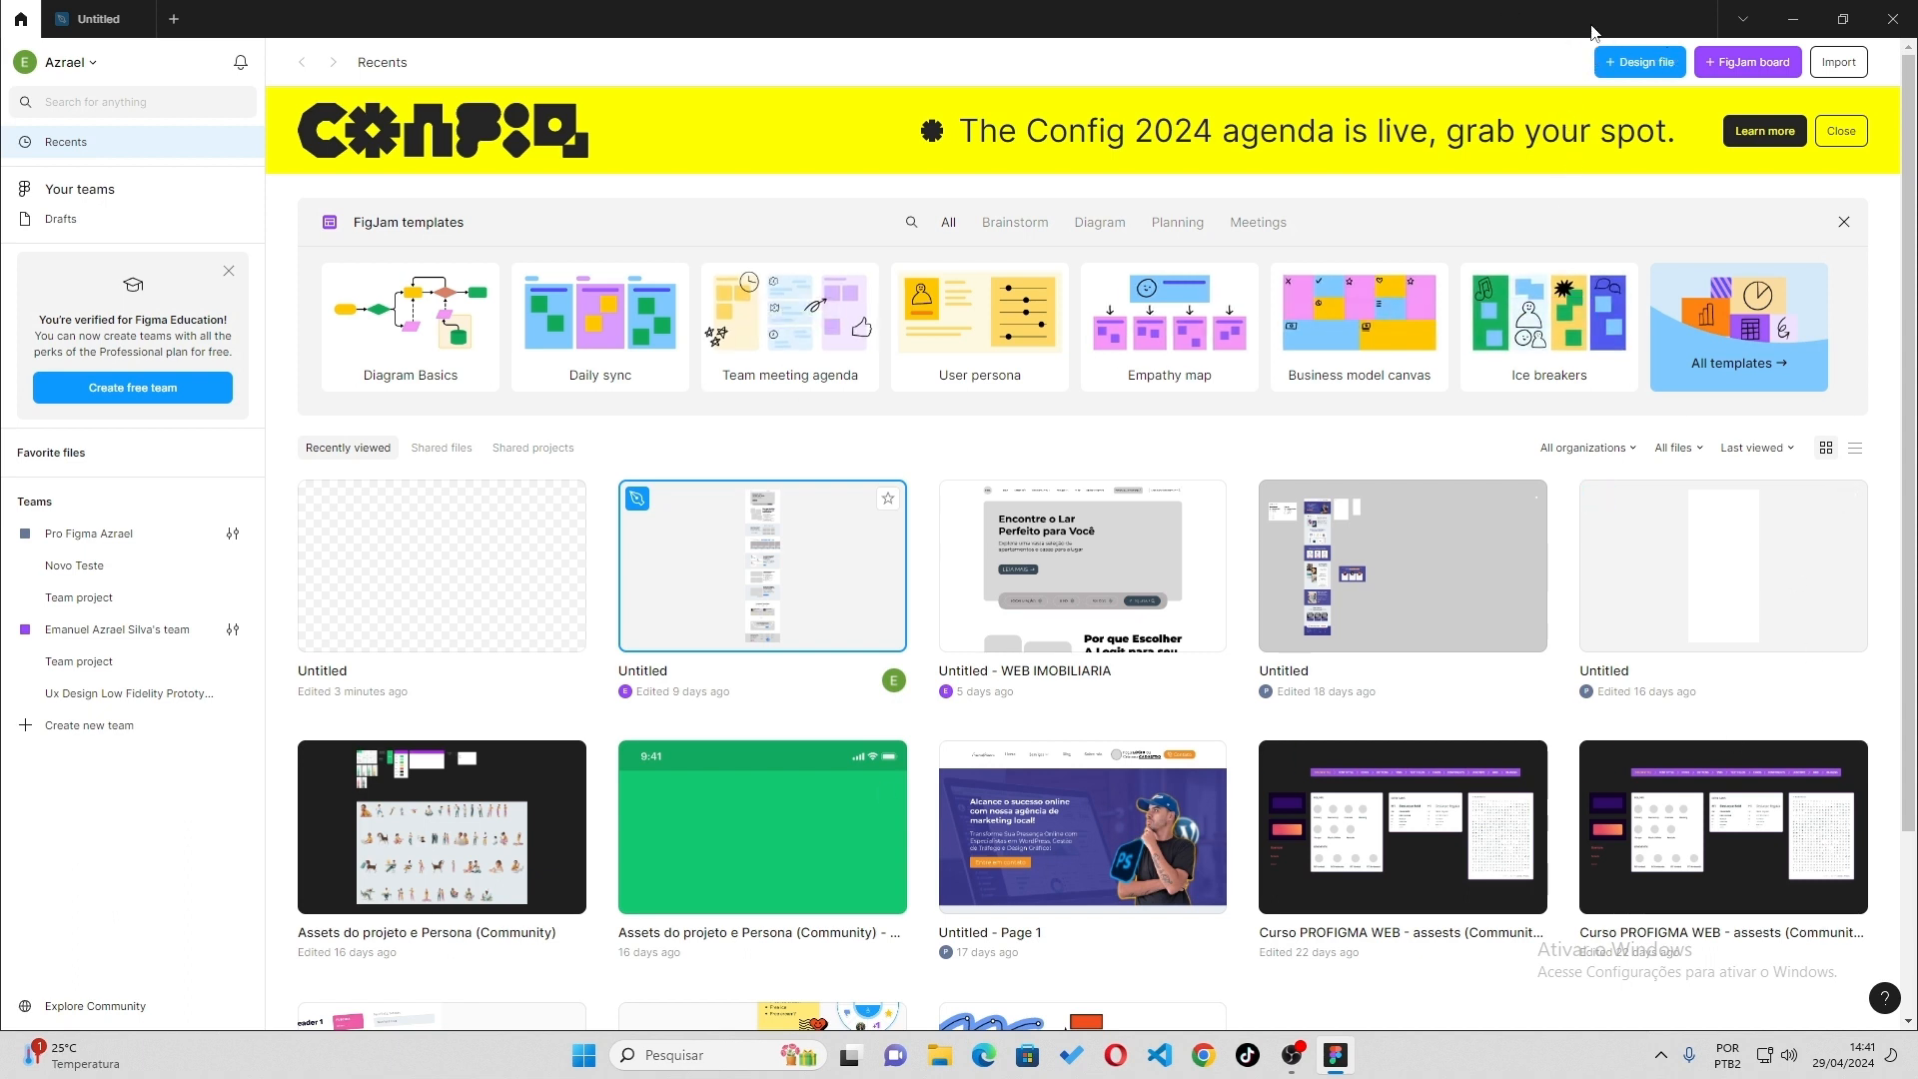
{"action": "left_click", "coordinate": [1643, 64]}
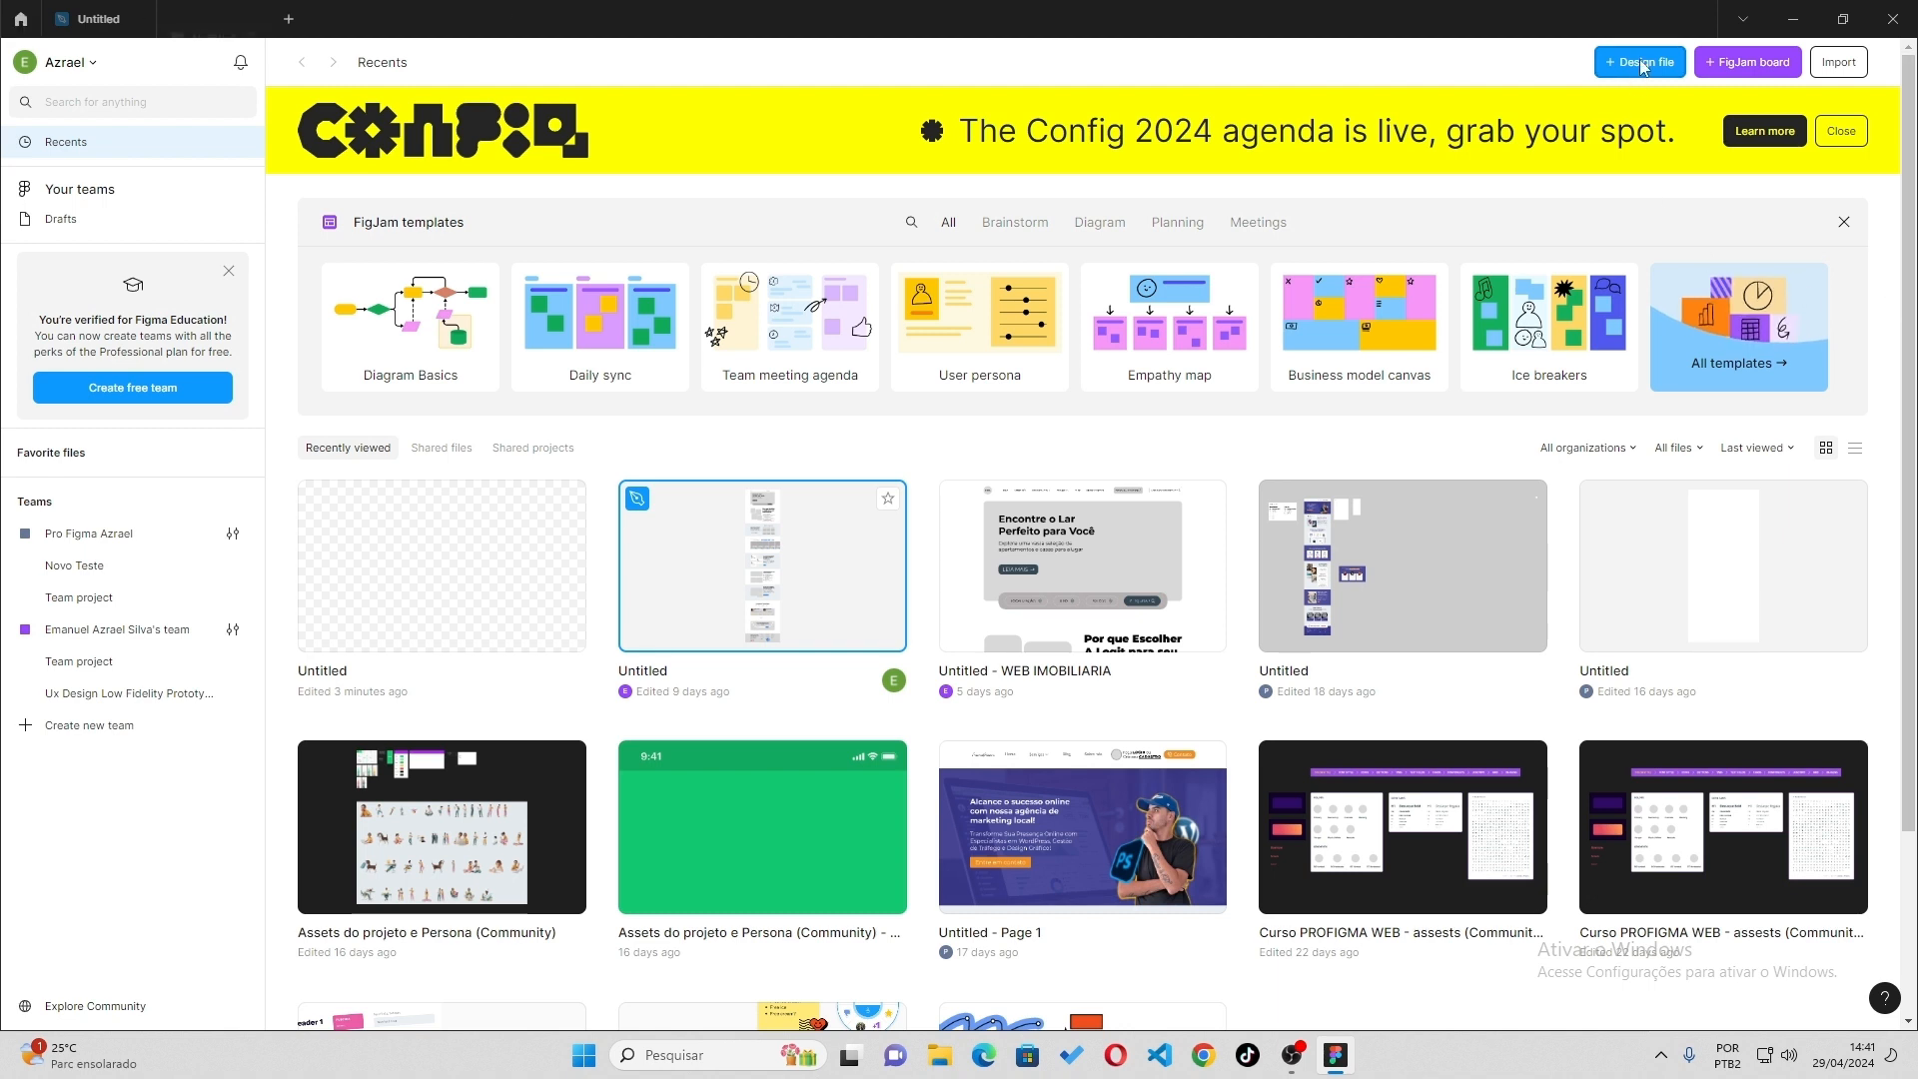
{"action": "key", "text": "r"}
{"action": "left_click_drag", "start_coordinate": [551, 198], "coordinate": [1439, 861]}
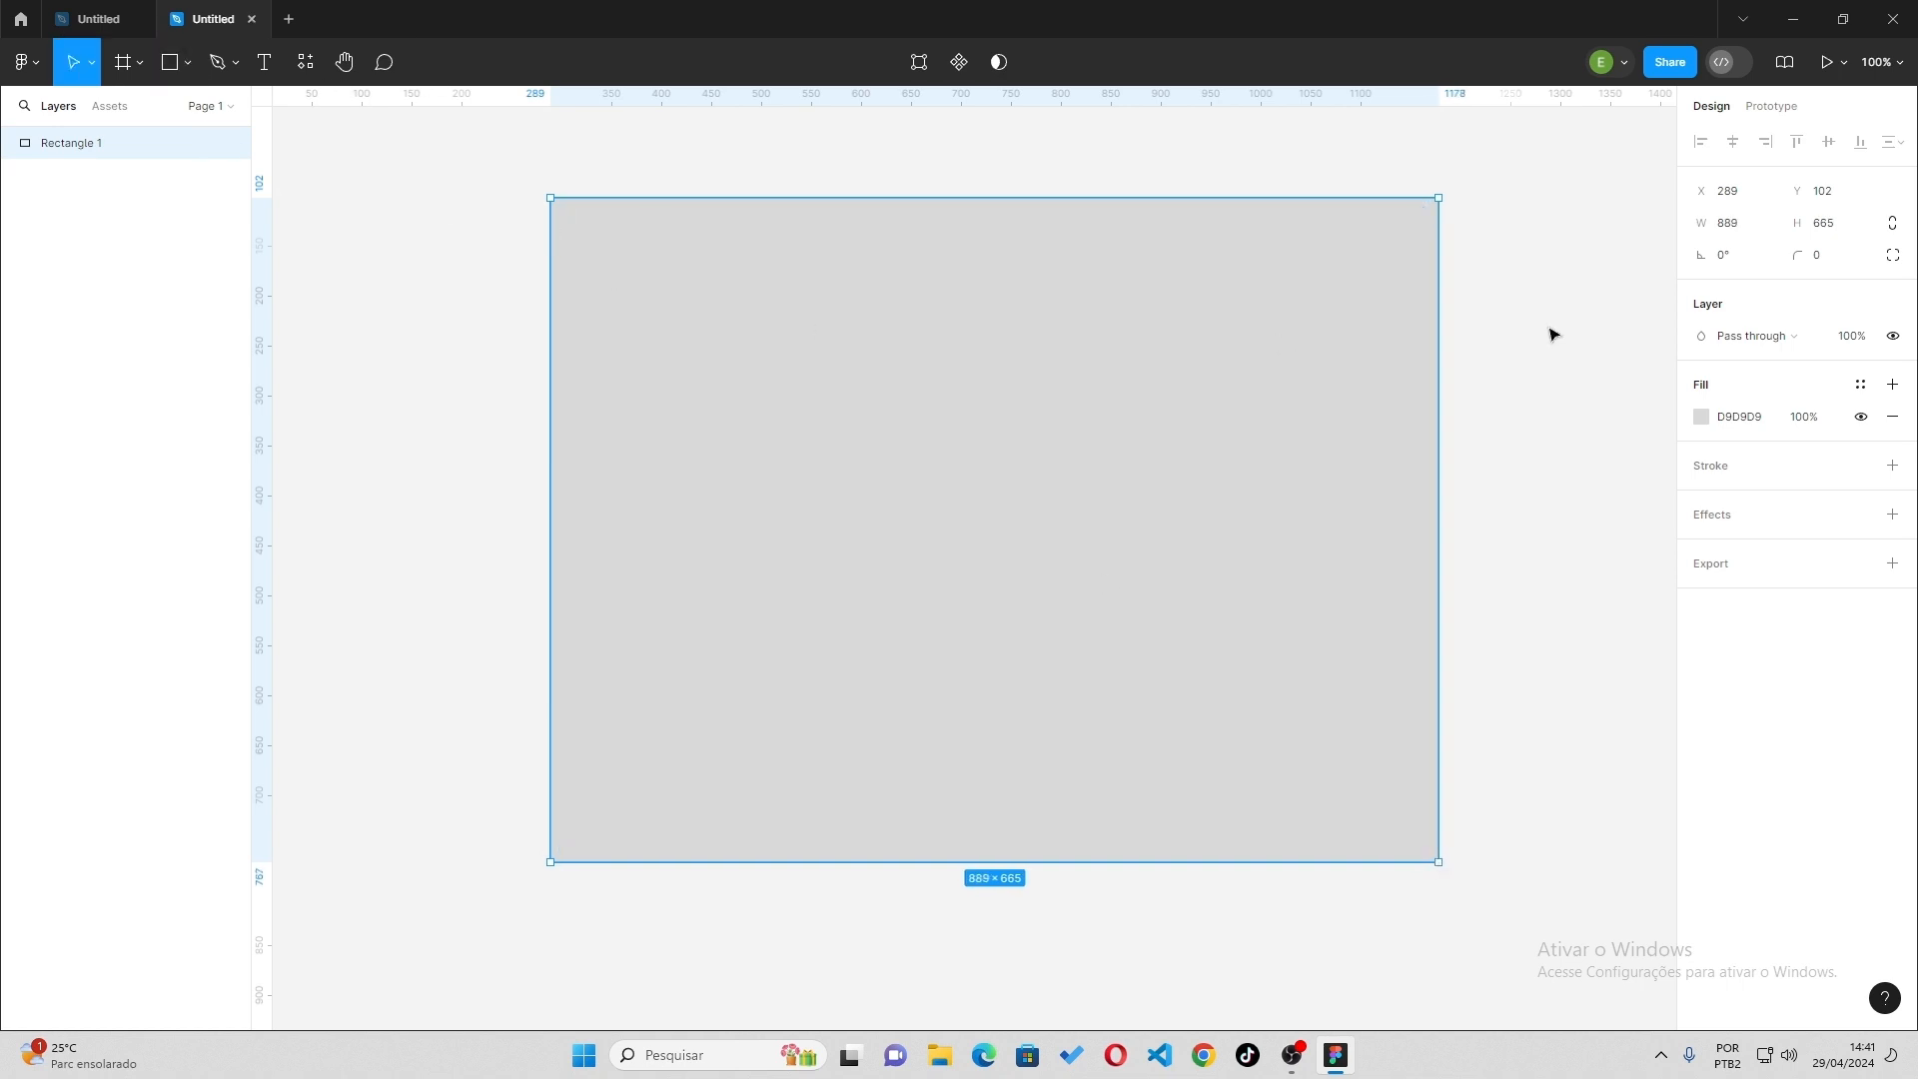
Fill the rectangle with the red colour C55D5D and deselect it.
{"action": "left_click", "coordinate": [1702, 418]}
{"action": "left_click", "coordinate": [1565, 536]}
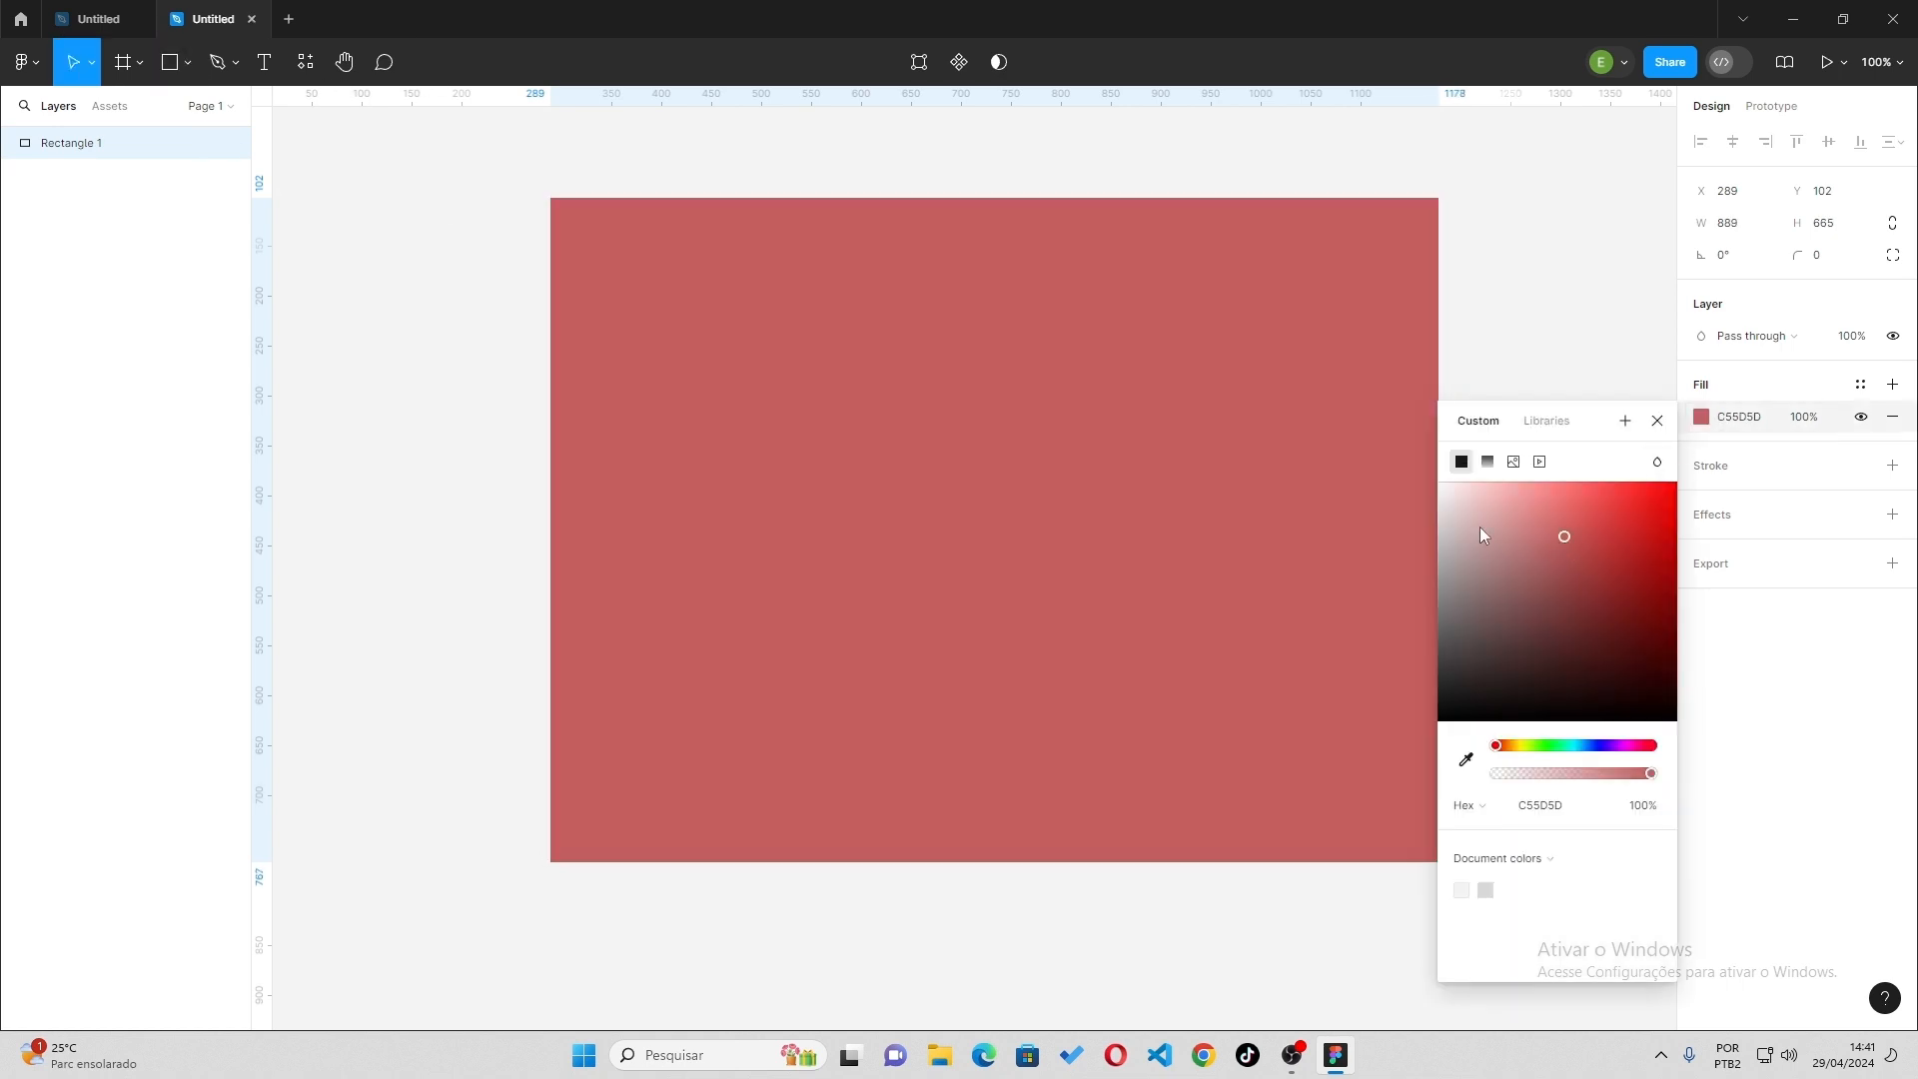
{"action": "left_click", "coordinate": [483, 282]}
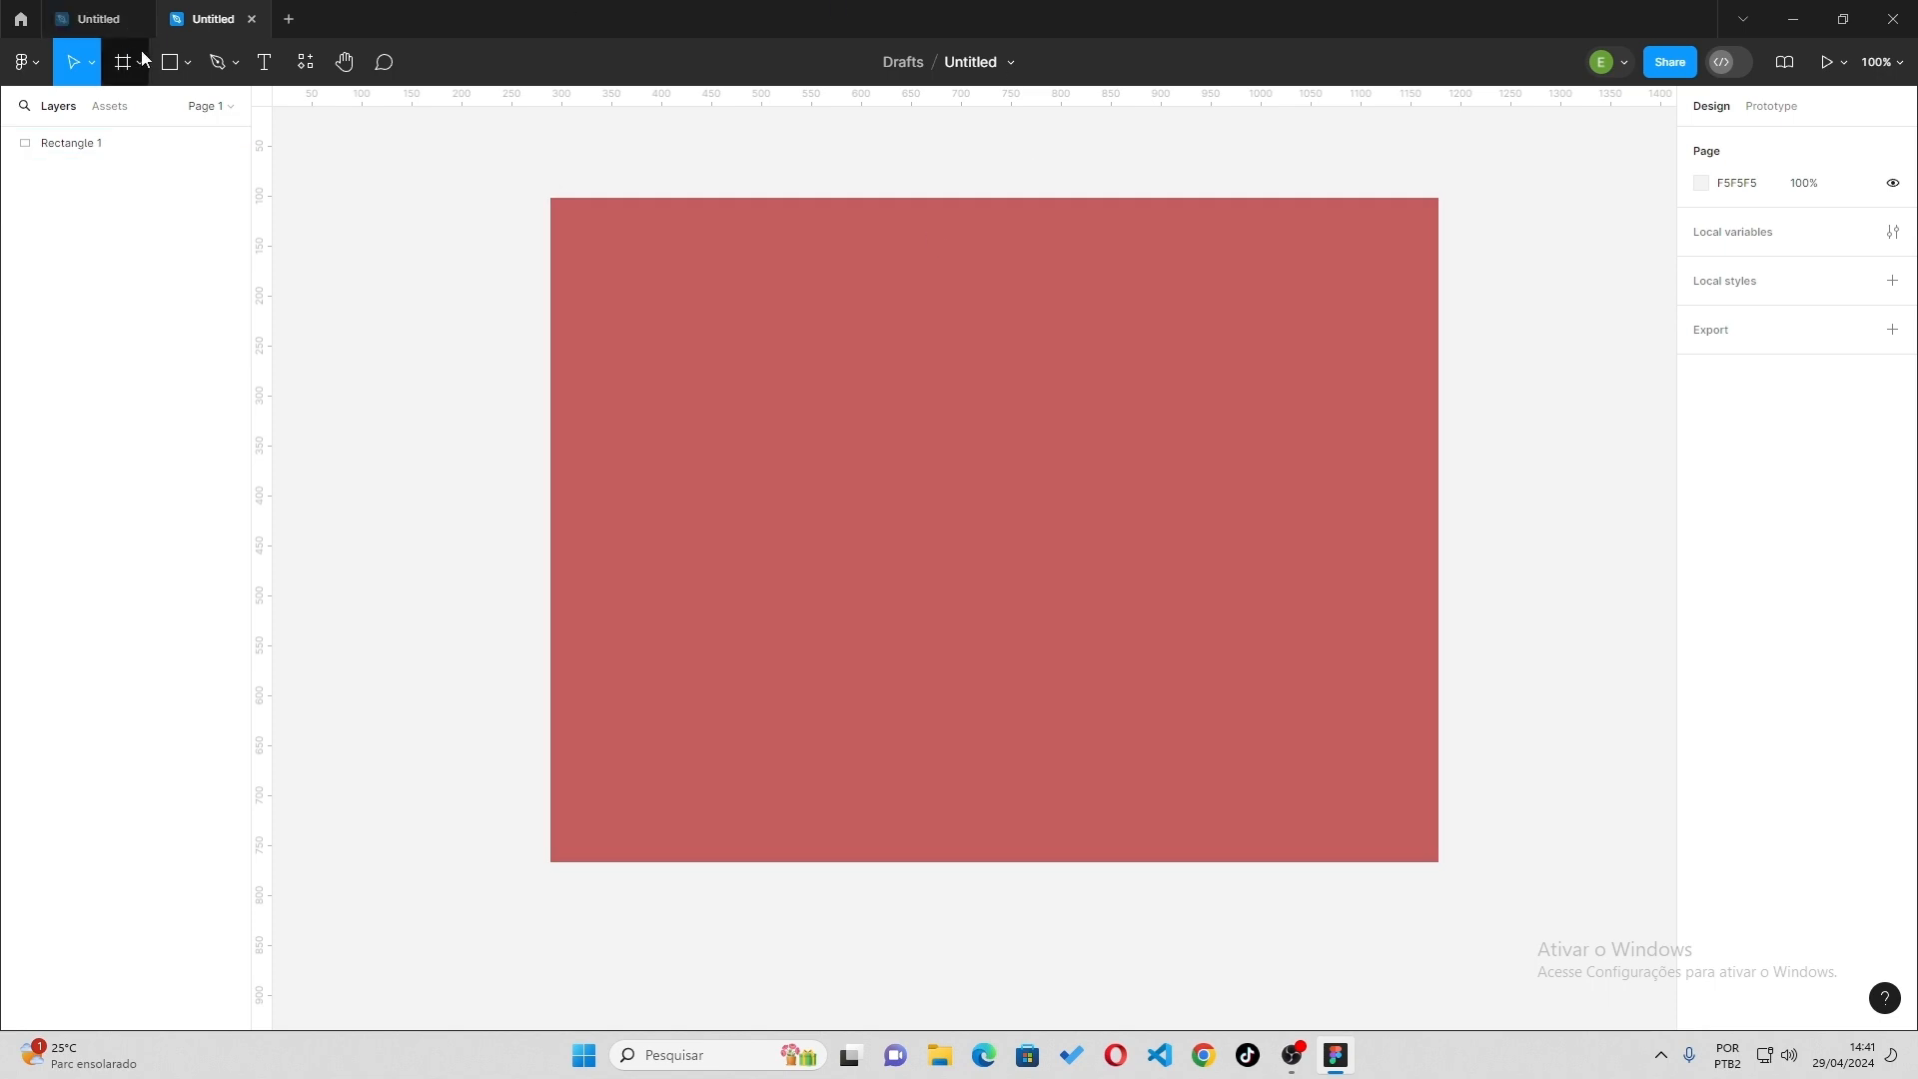
Close the new design file and reopen it from the recently viewed files.
{"action": "left_click", "coordinate": [246, 20]}
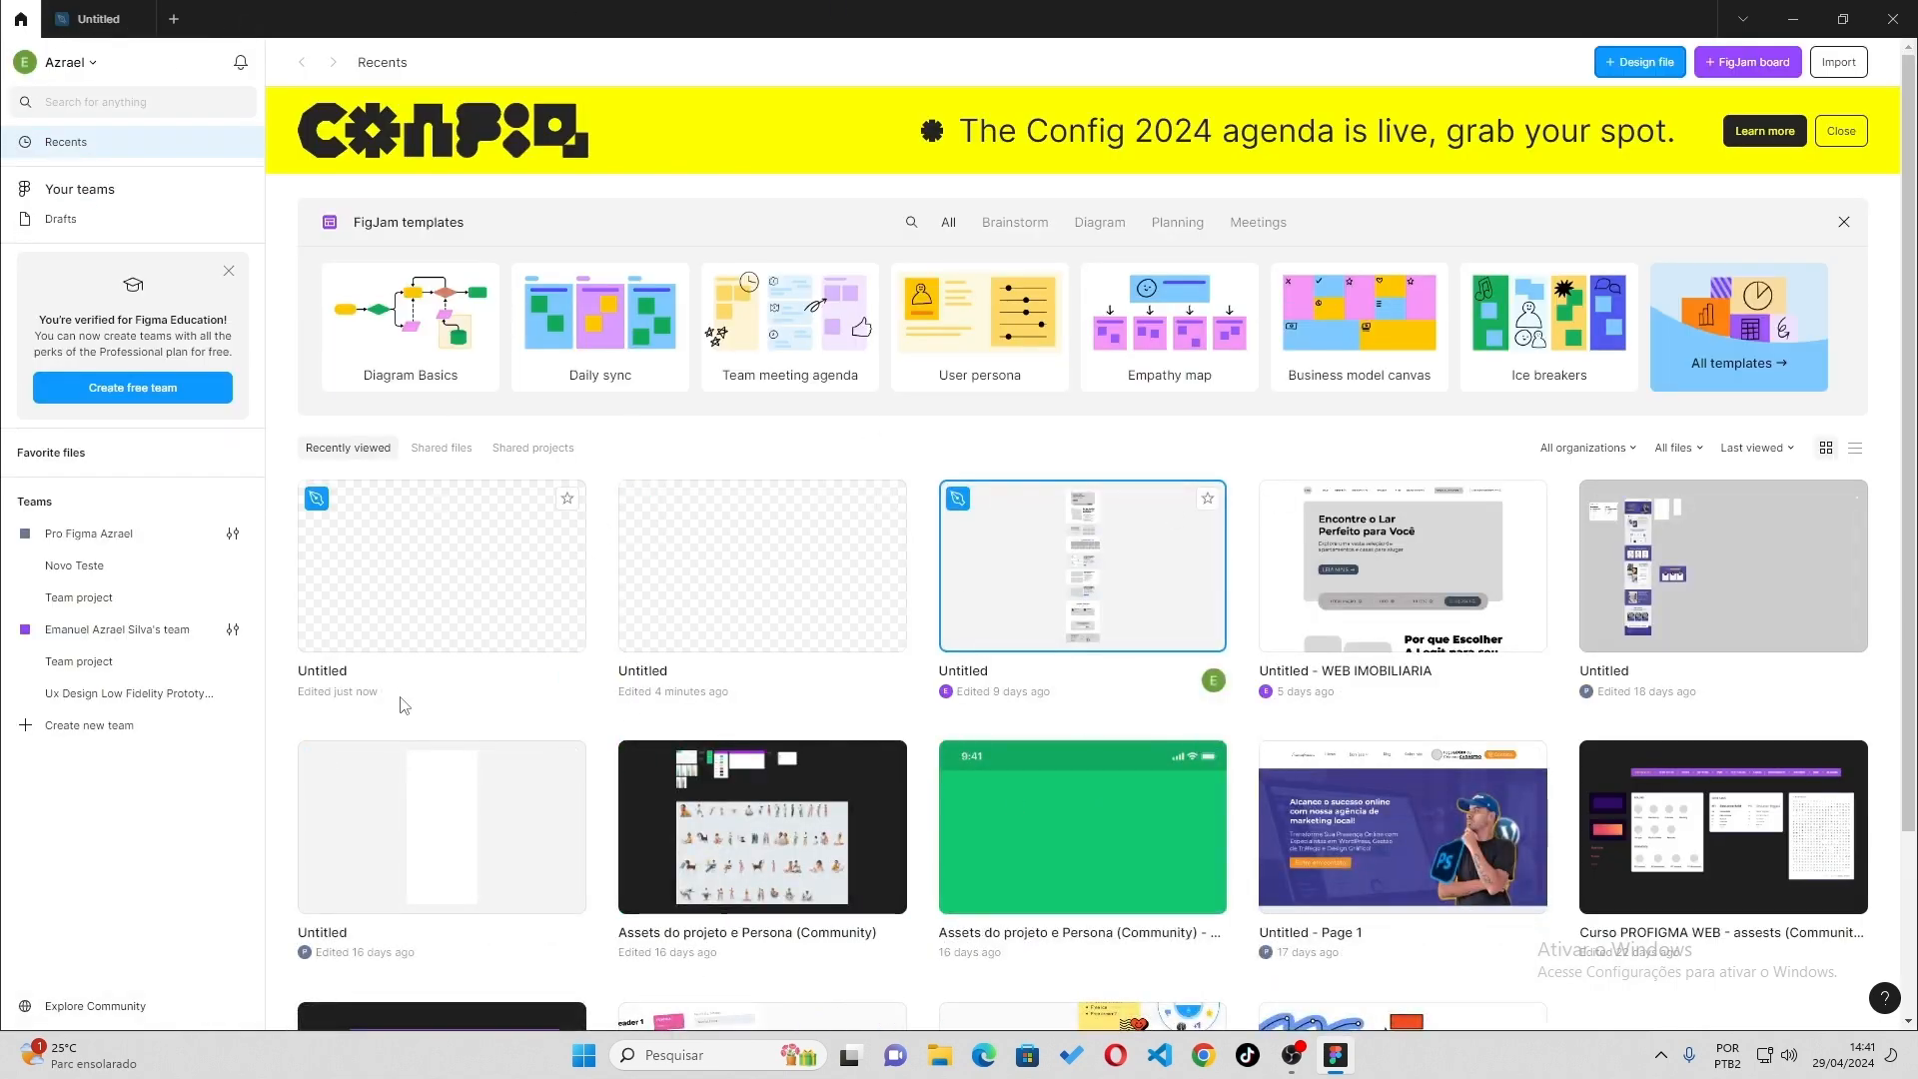
{"action": "double_click", "coordinate": [424, 548]}
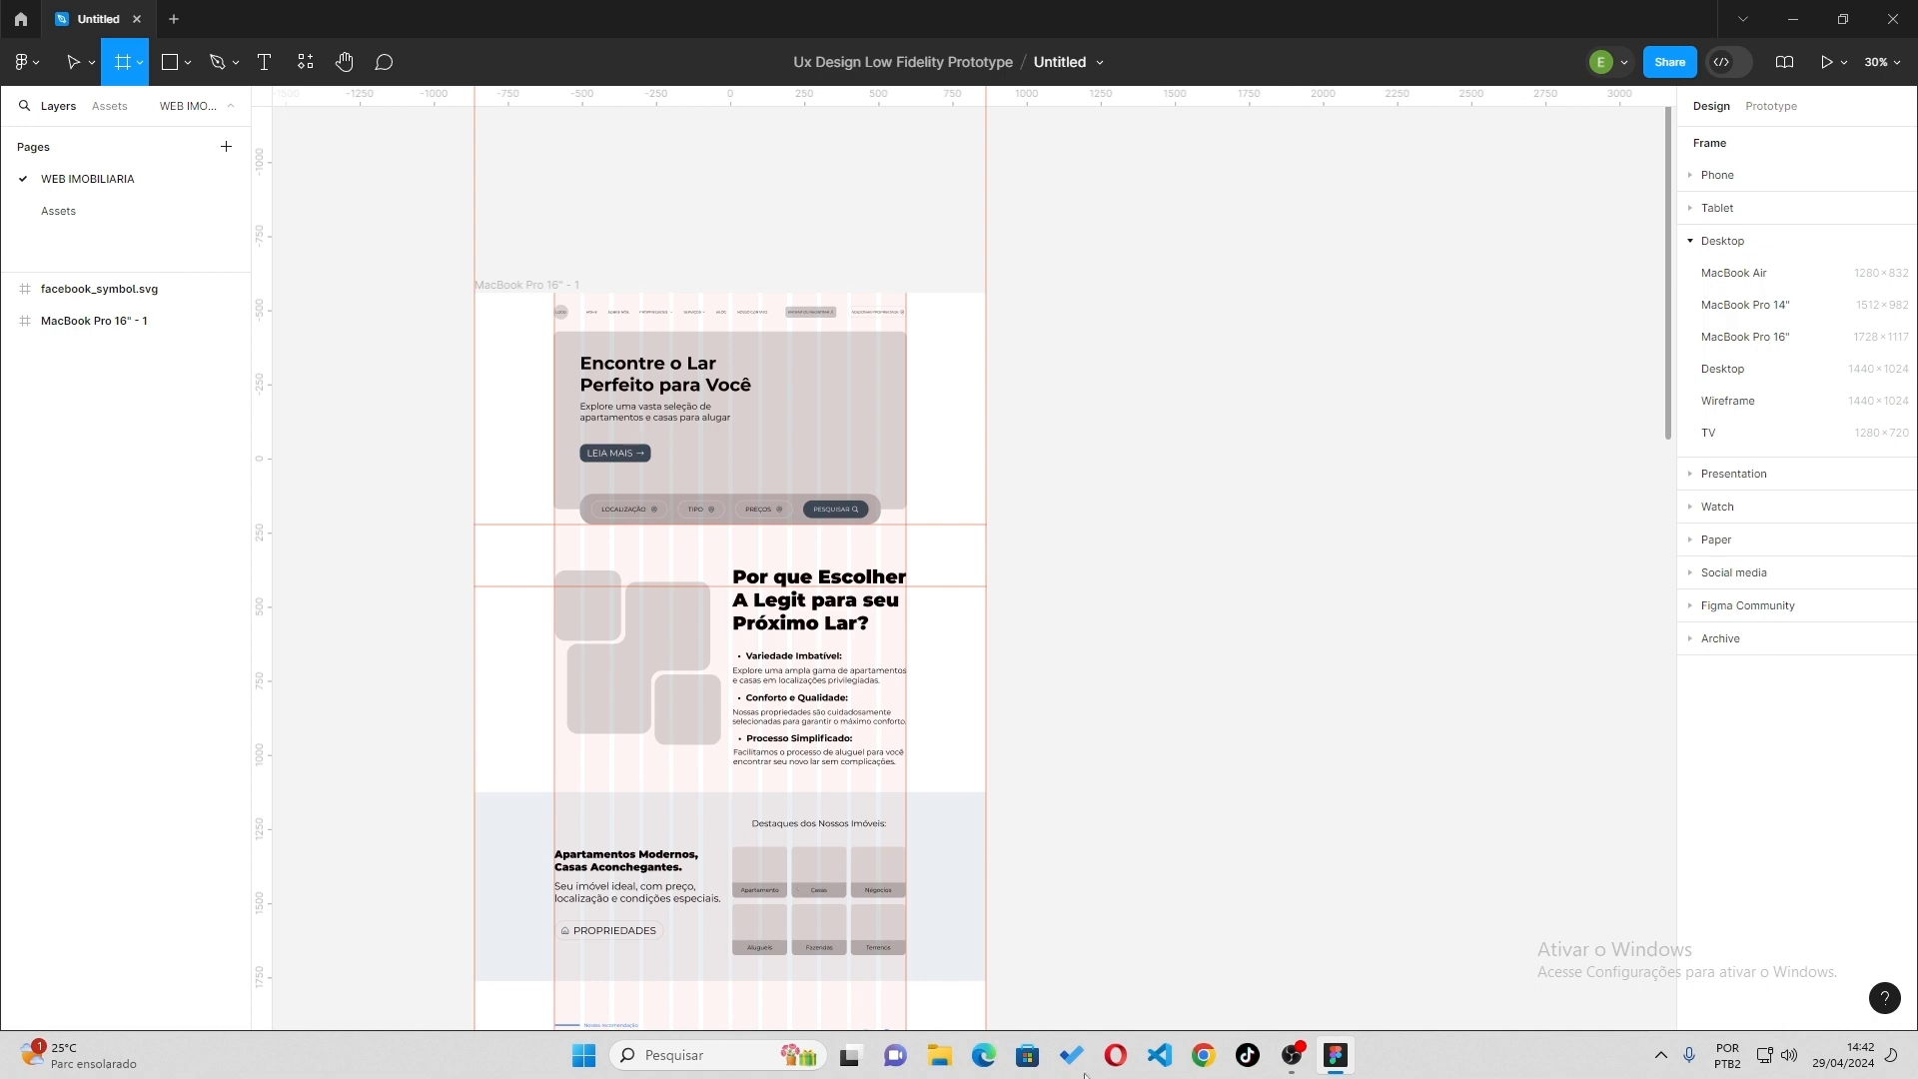
Add a MacBook Pro 16" frame beside the real-estate wireframe, with its top edge aligned, at about X 941, Y -559.
{"action": "left_click", "coordinate": [1738, 574]}
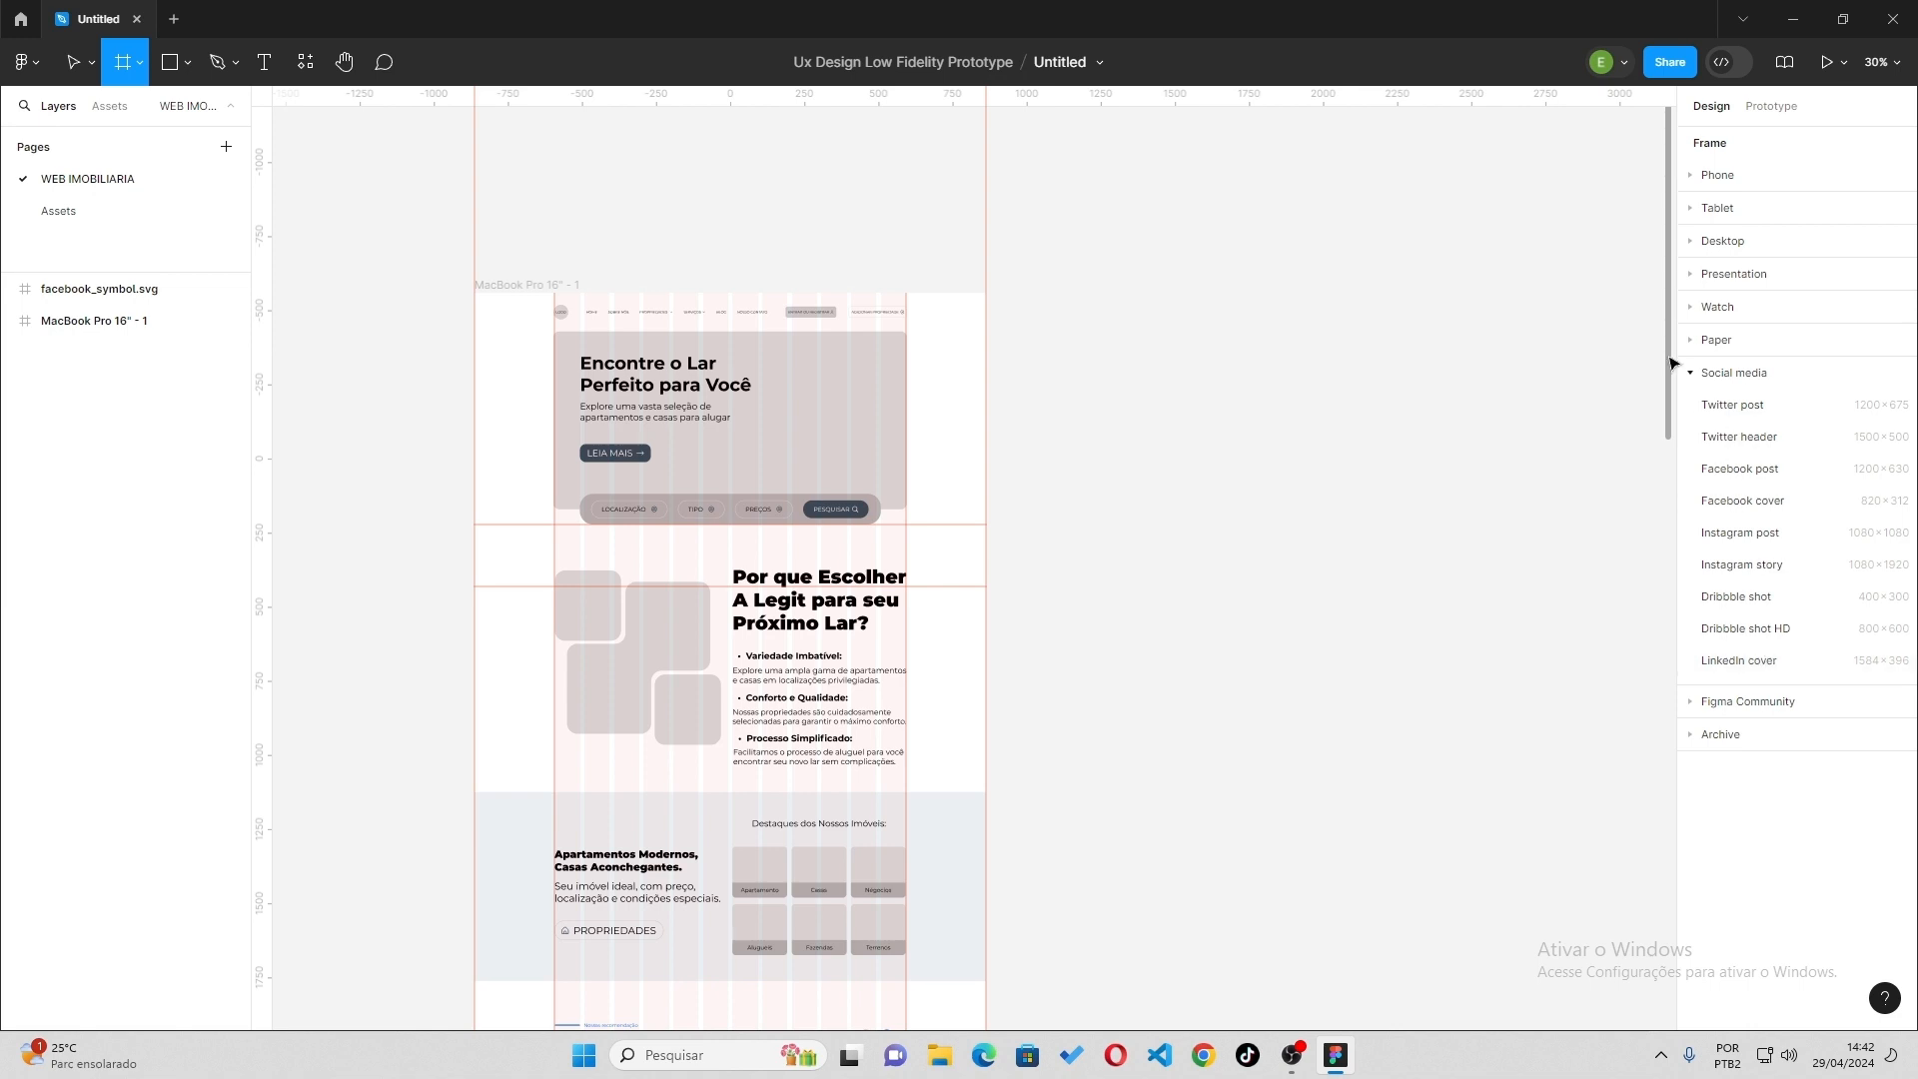
{"action": "left_click", "coordinate": [1711, 176]}
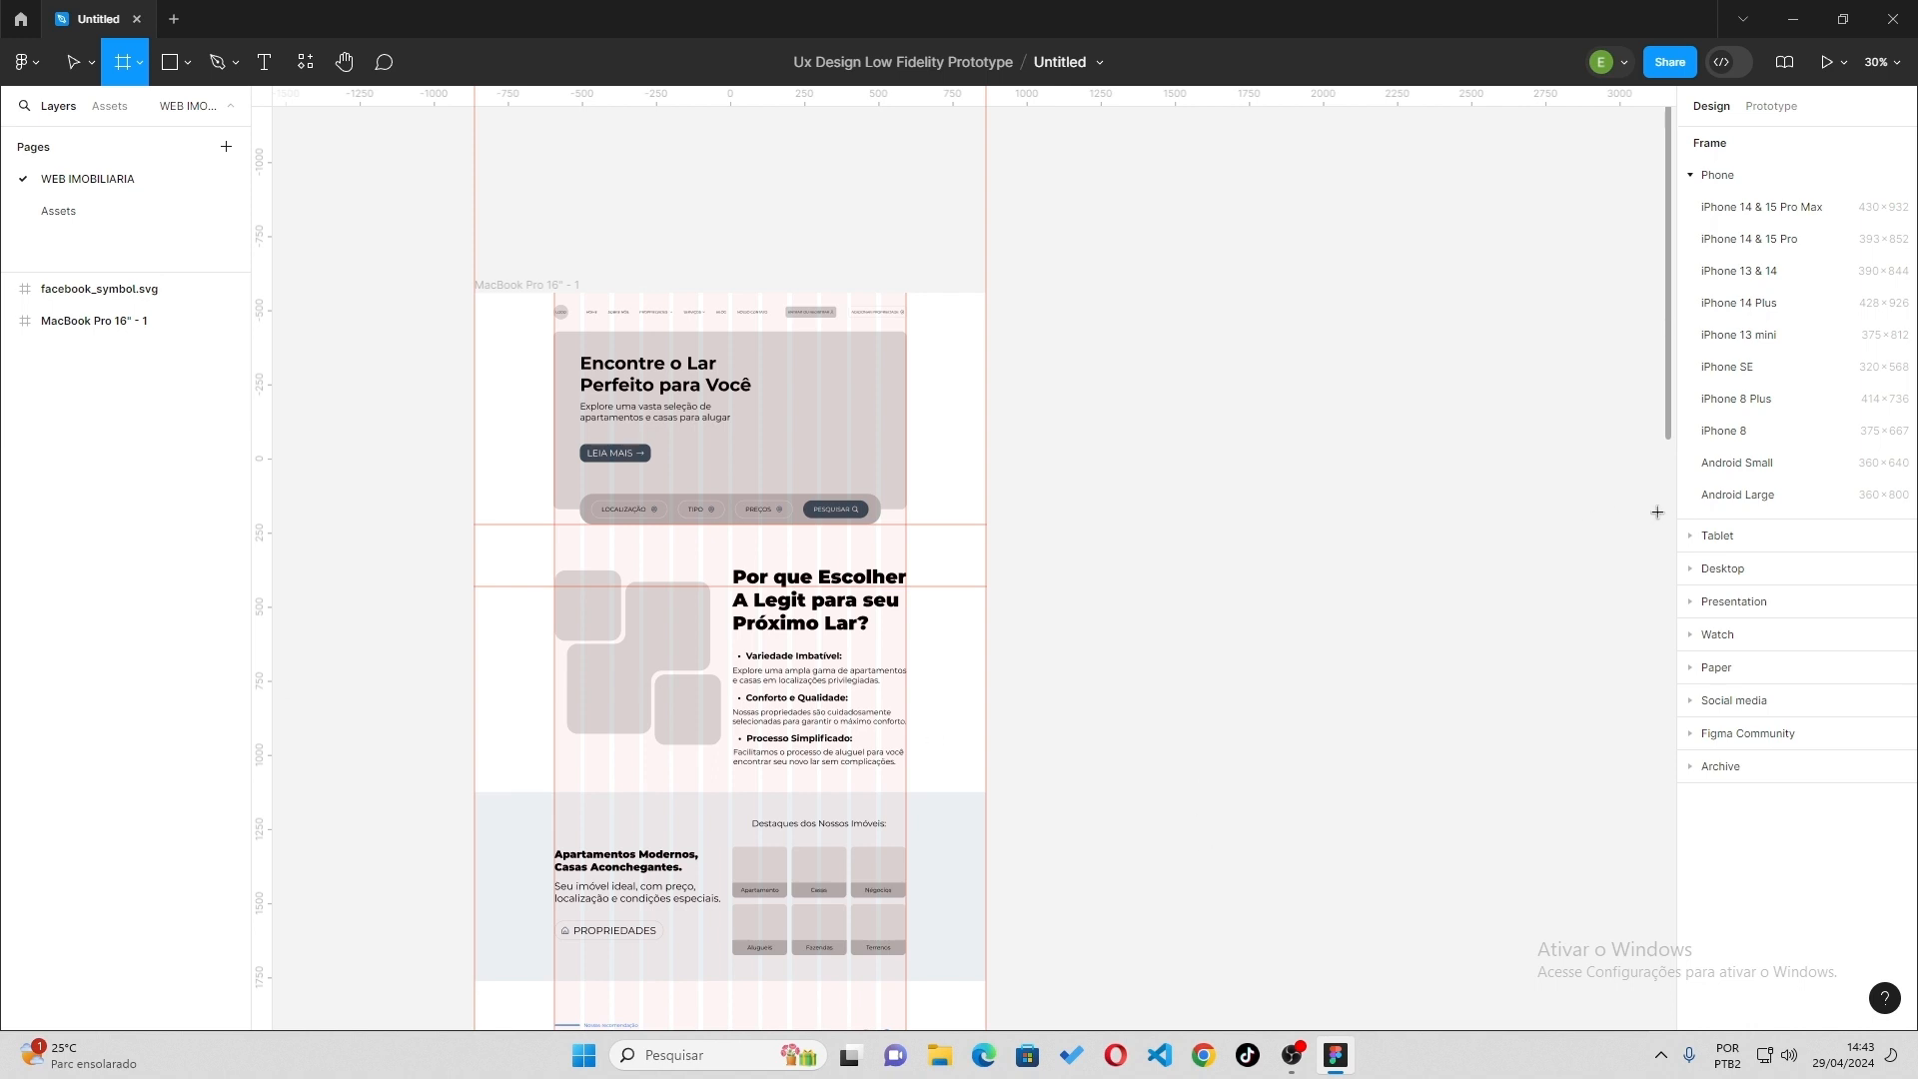
{"action": "left_click", "coordinate": [1699, 576]}
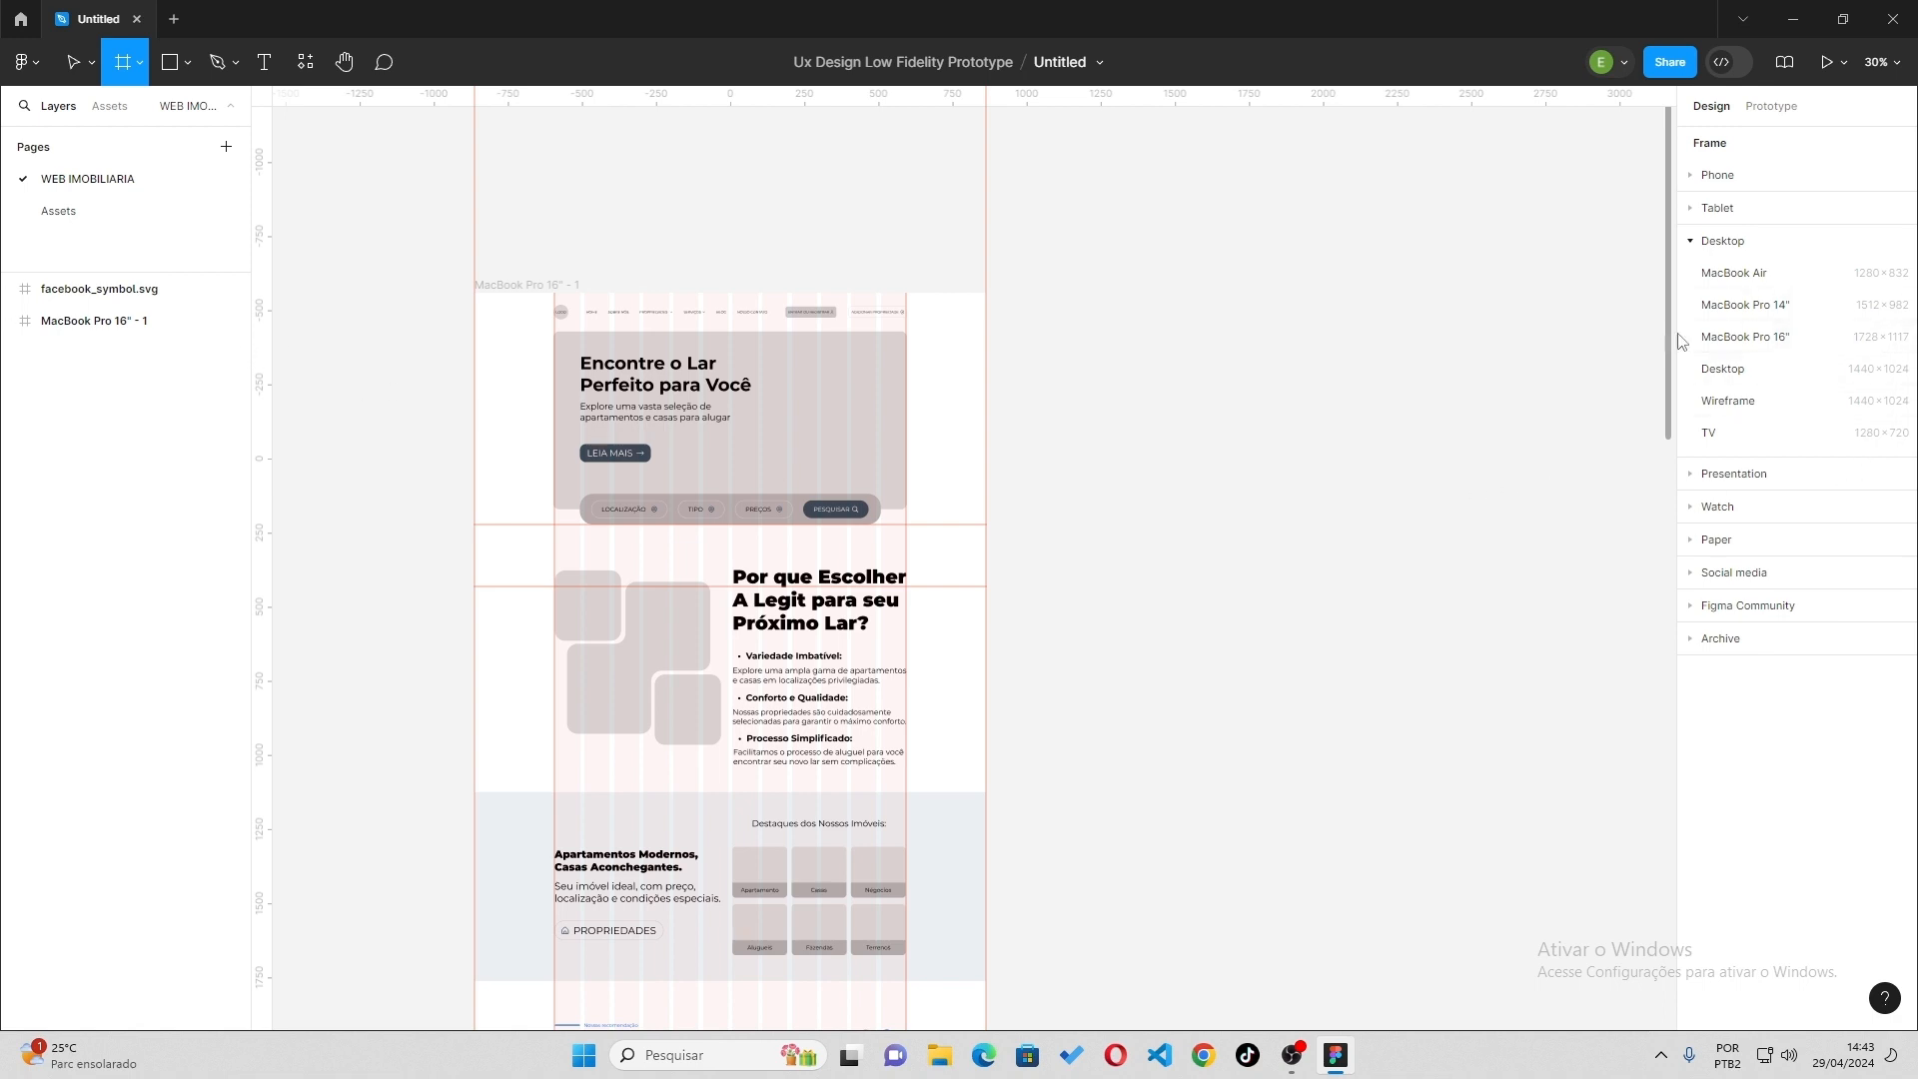
{"action": "left_click", "coordinate": [1712, 340]}
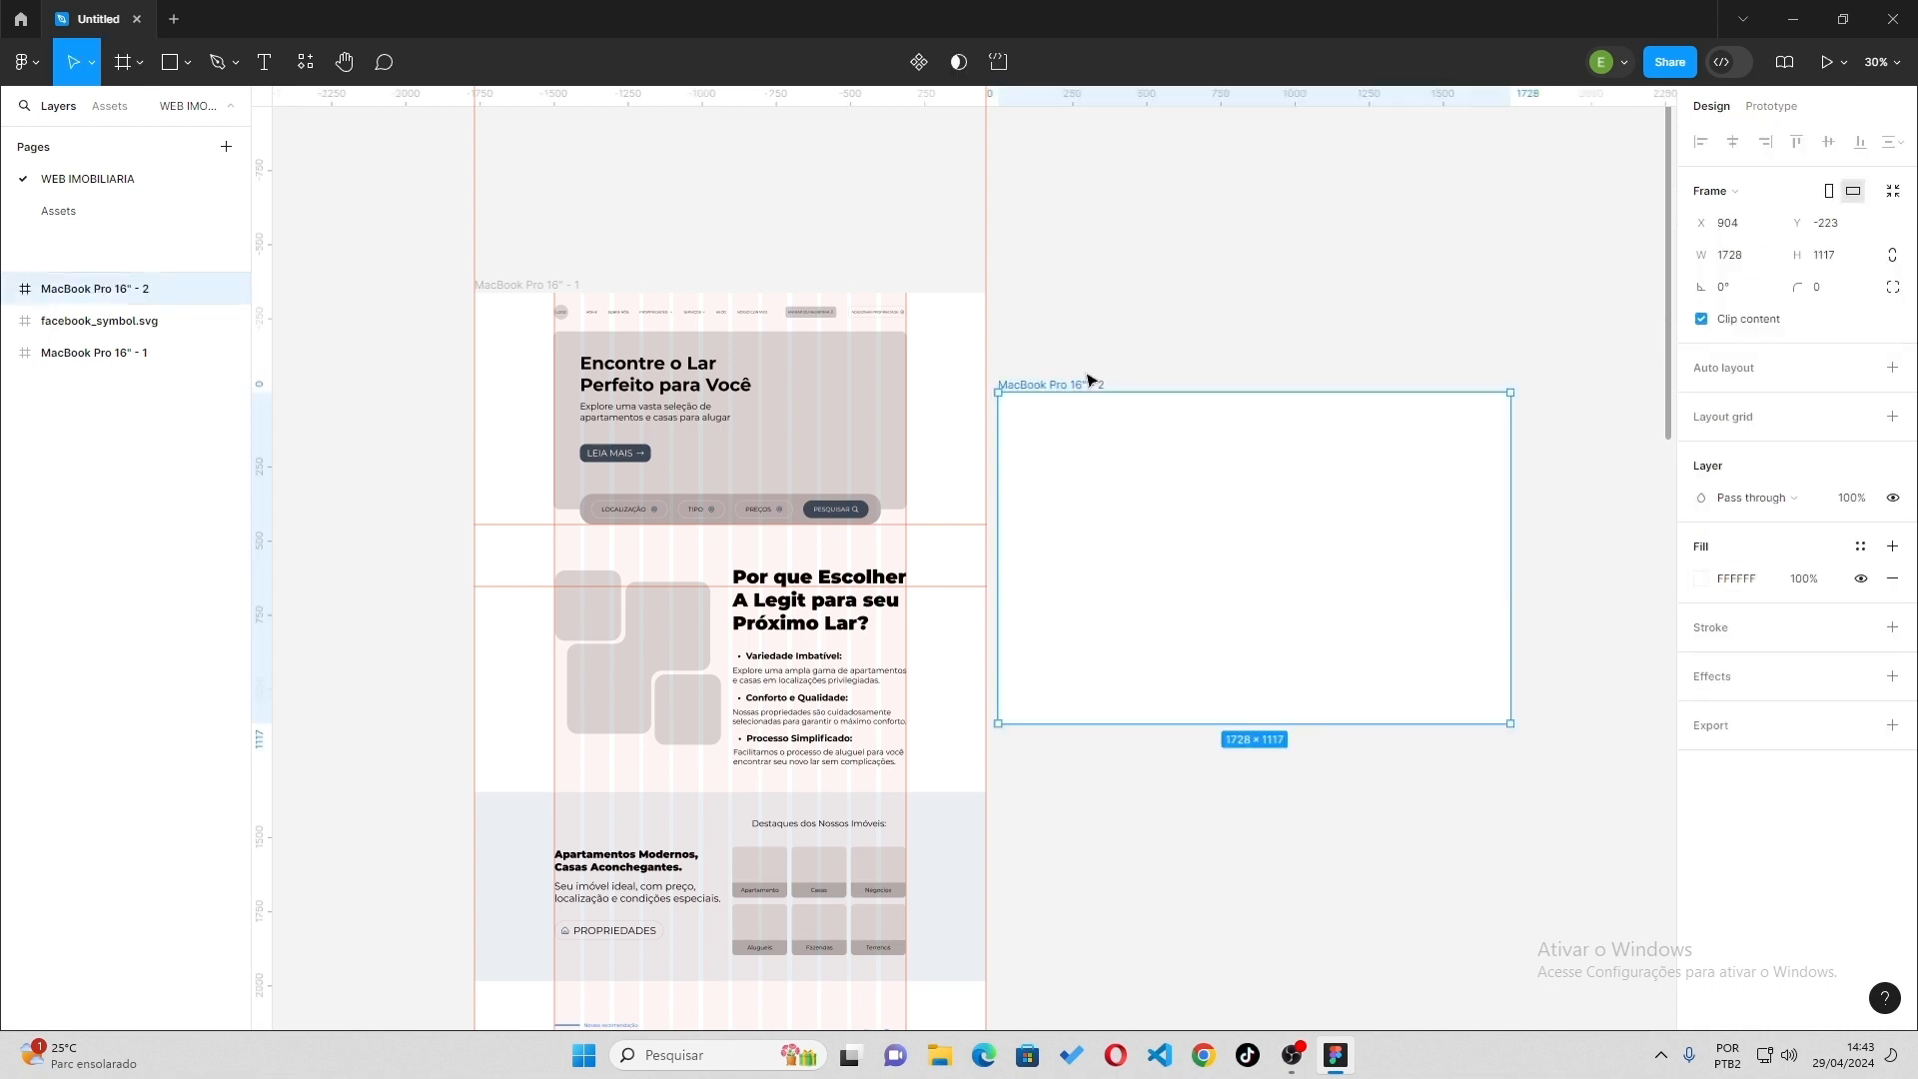
{"action": "left_click_drag", "start_coordinate": [1087, 388], "coordinate": [1092, 285]}
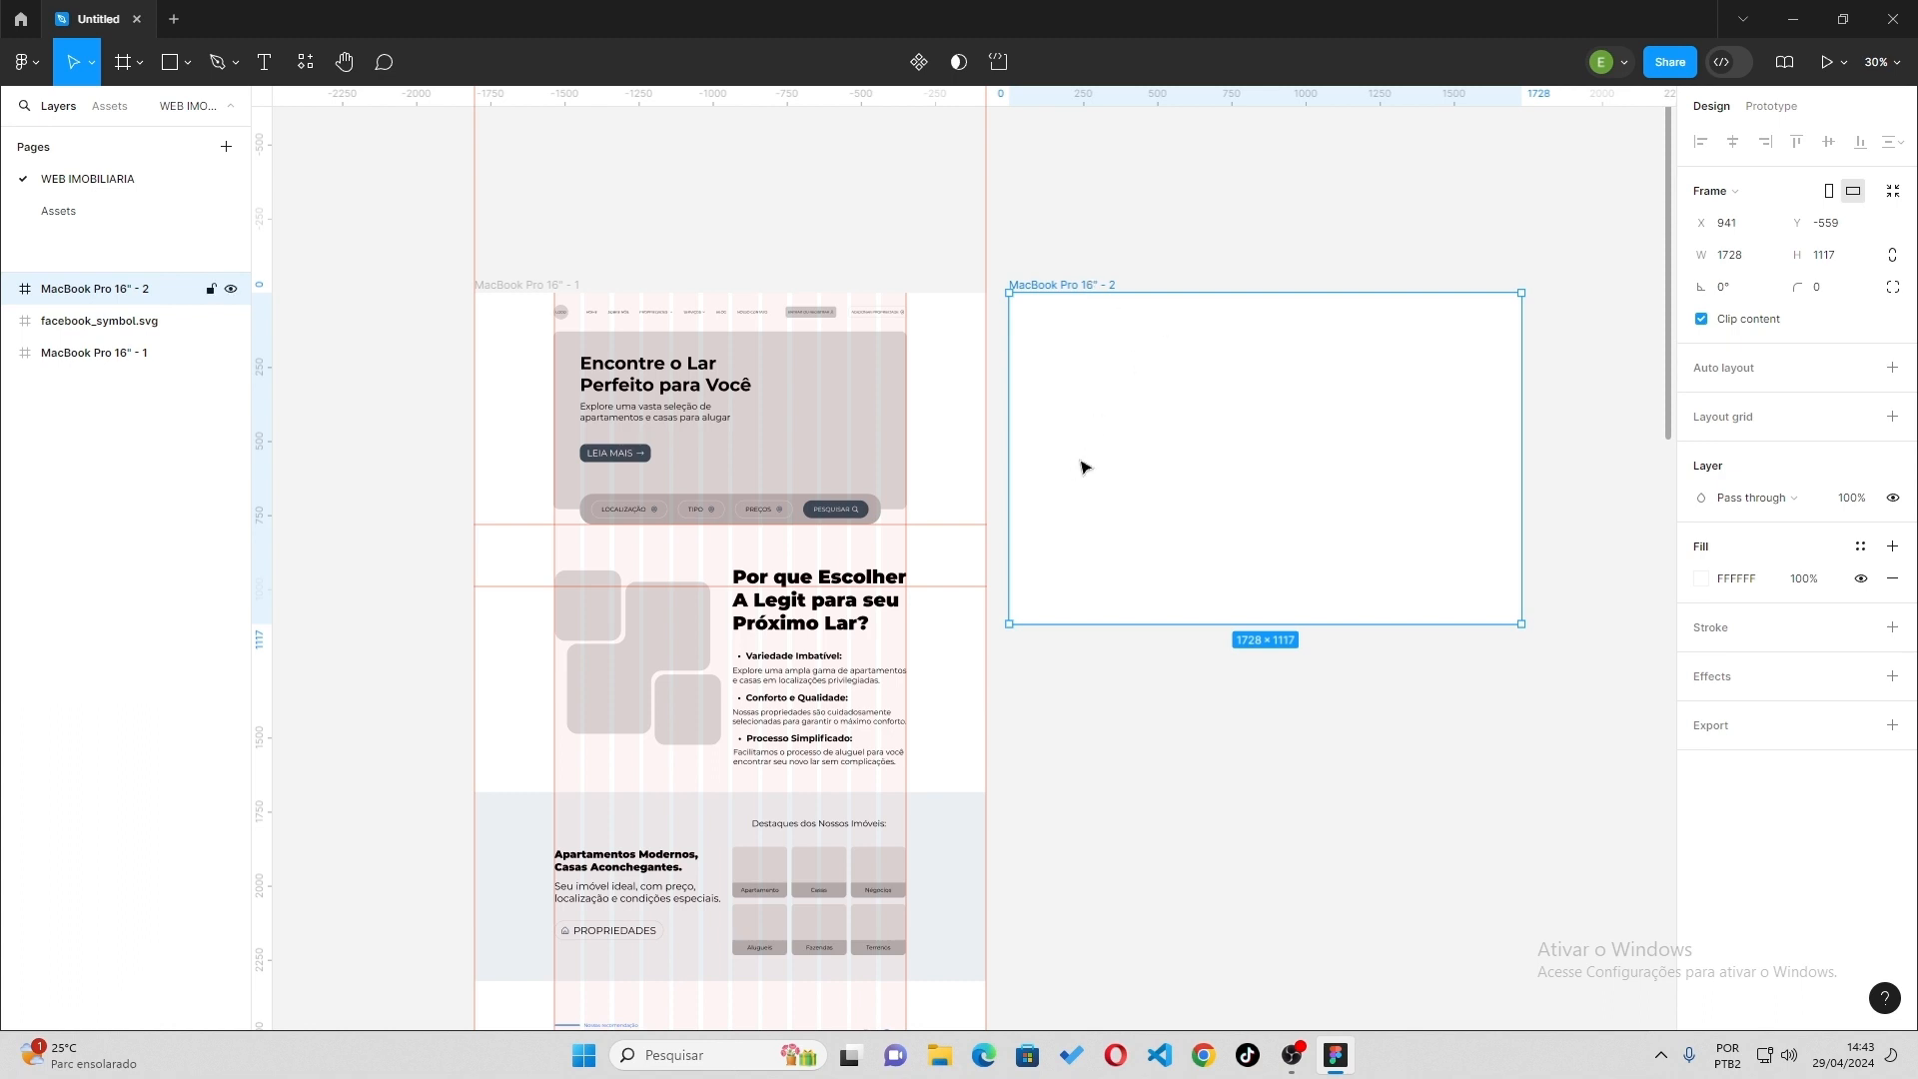
Select the MacBook Pro 16" - 1 frame, preview it as a prototype and return to the design canvas.
{"action": "scroll", "coordinate": [1085, 460], "scroll_direction": "left", "scroll_amount": 1}
{"action": "scroll", "coordinate": [1085, 459], "scroll_direction": "right", "scroll_amount": 5}
{"action": "scroll", "coordinate": [1015, 446], "scroll_direction": "left", "scroll_amount": 1}
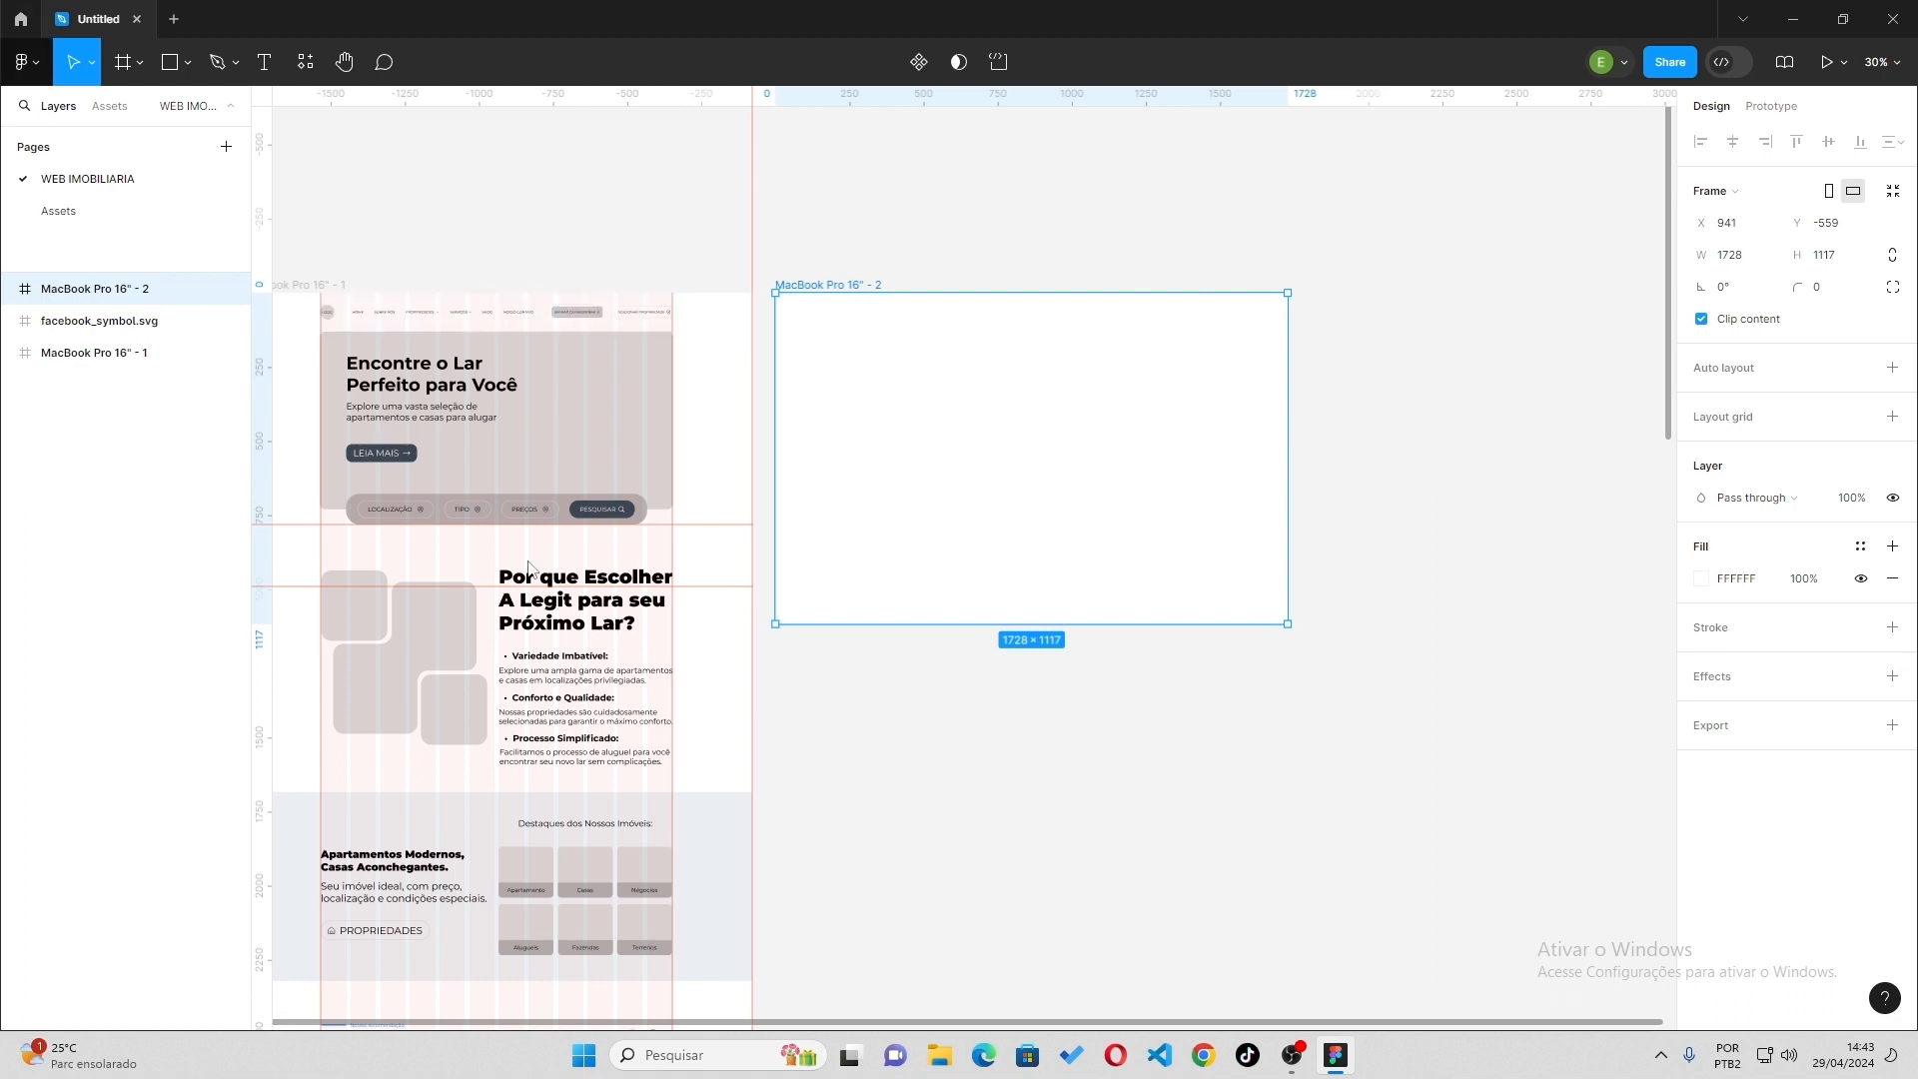
{"action": "left_click", "coordinate": [295, 291]}
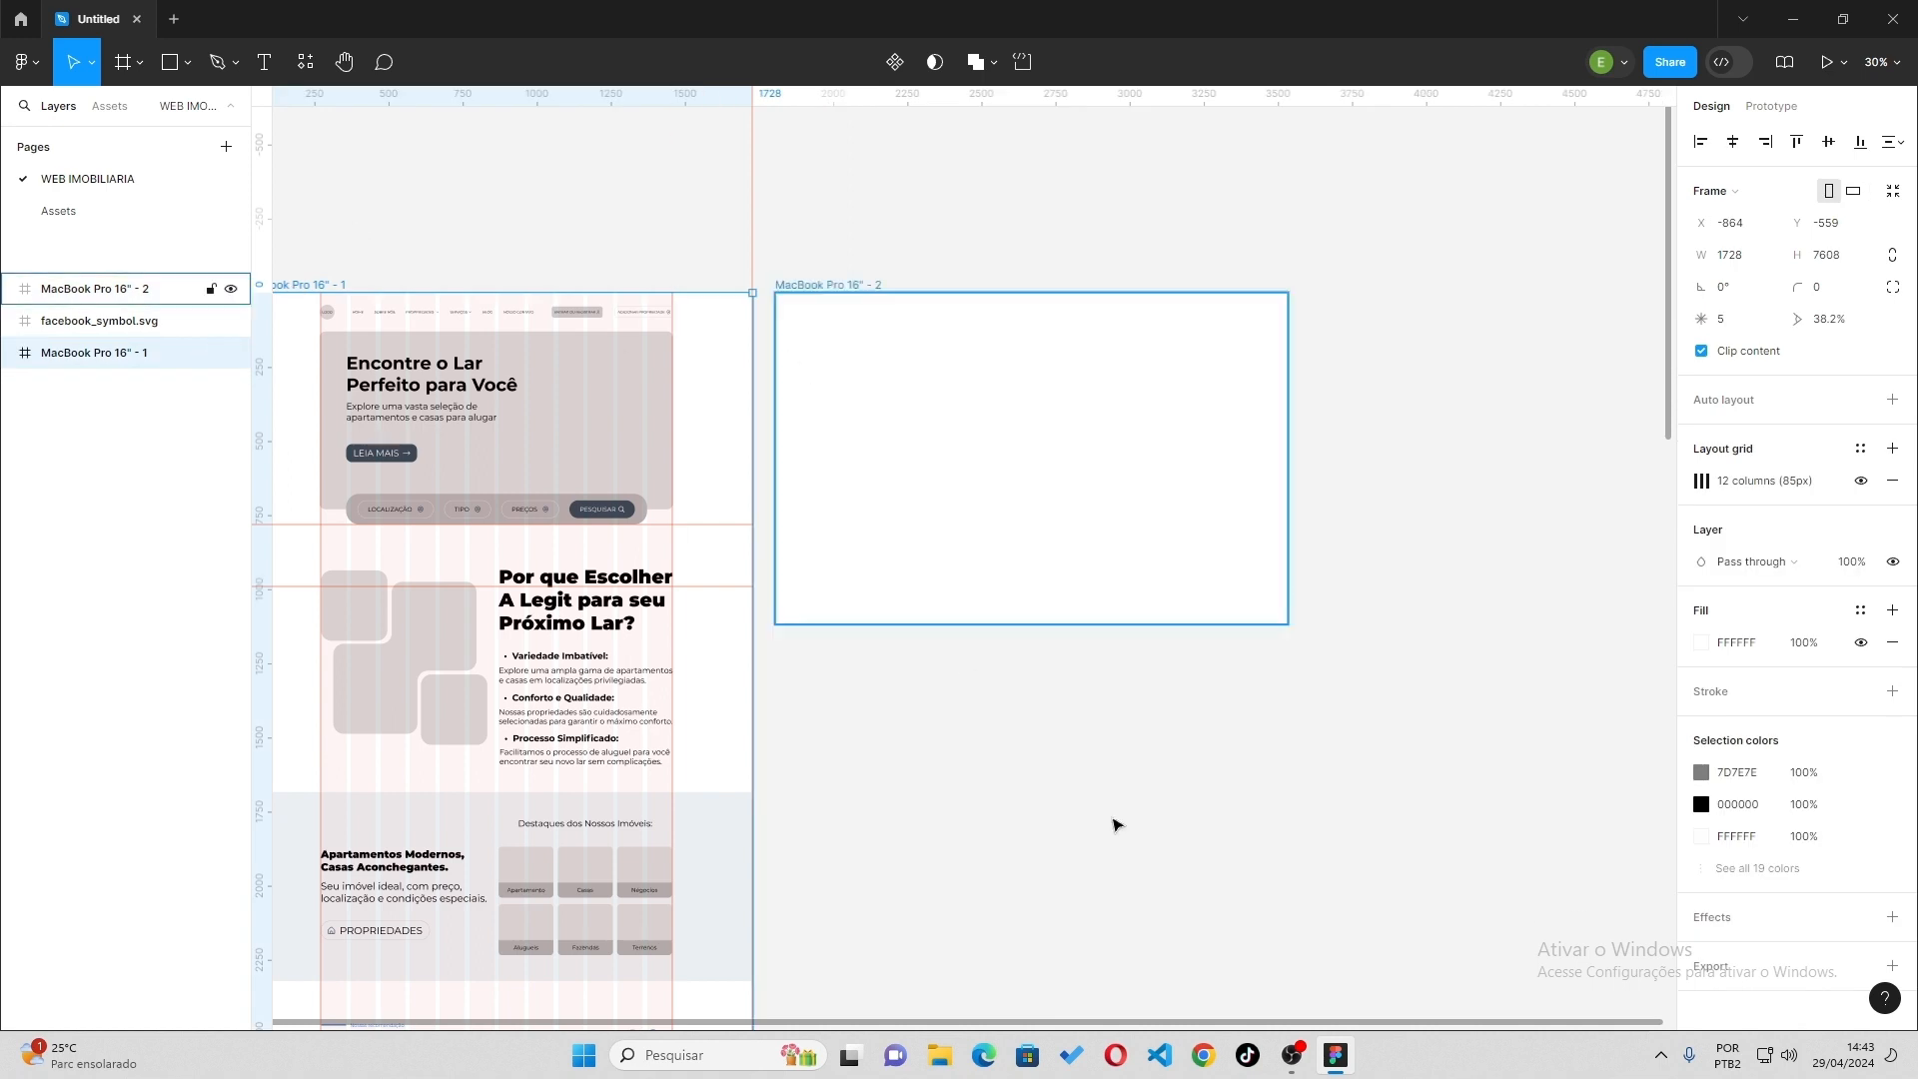
{"action": "scroll", "coordinate": [1114, 822], "scroll_direction": "left", "scroll_amount": 3}
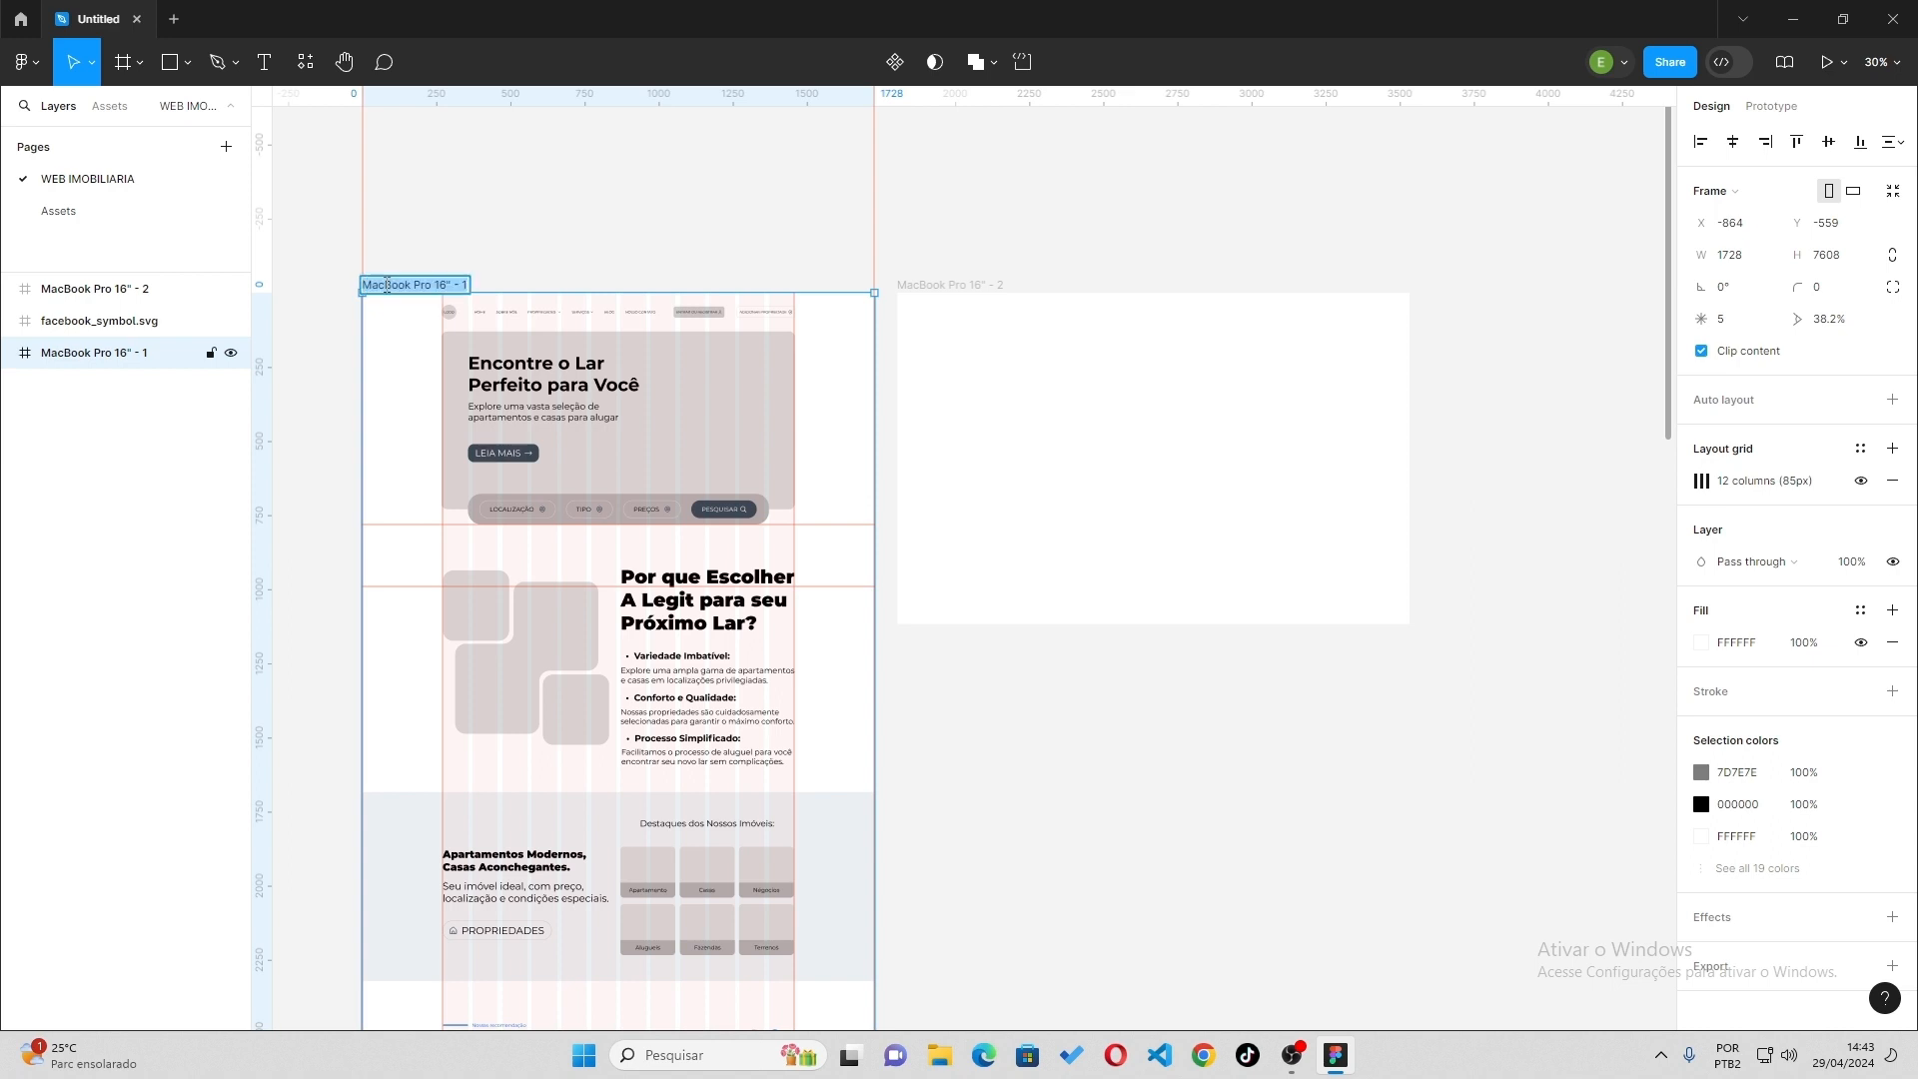
{"action": "left_click", "coordinate": [496, 278]}
{"action": "left_click", "coordinate": [450, 288]}
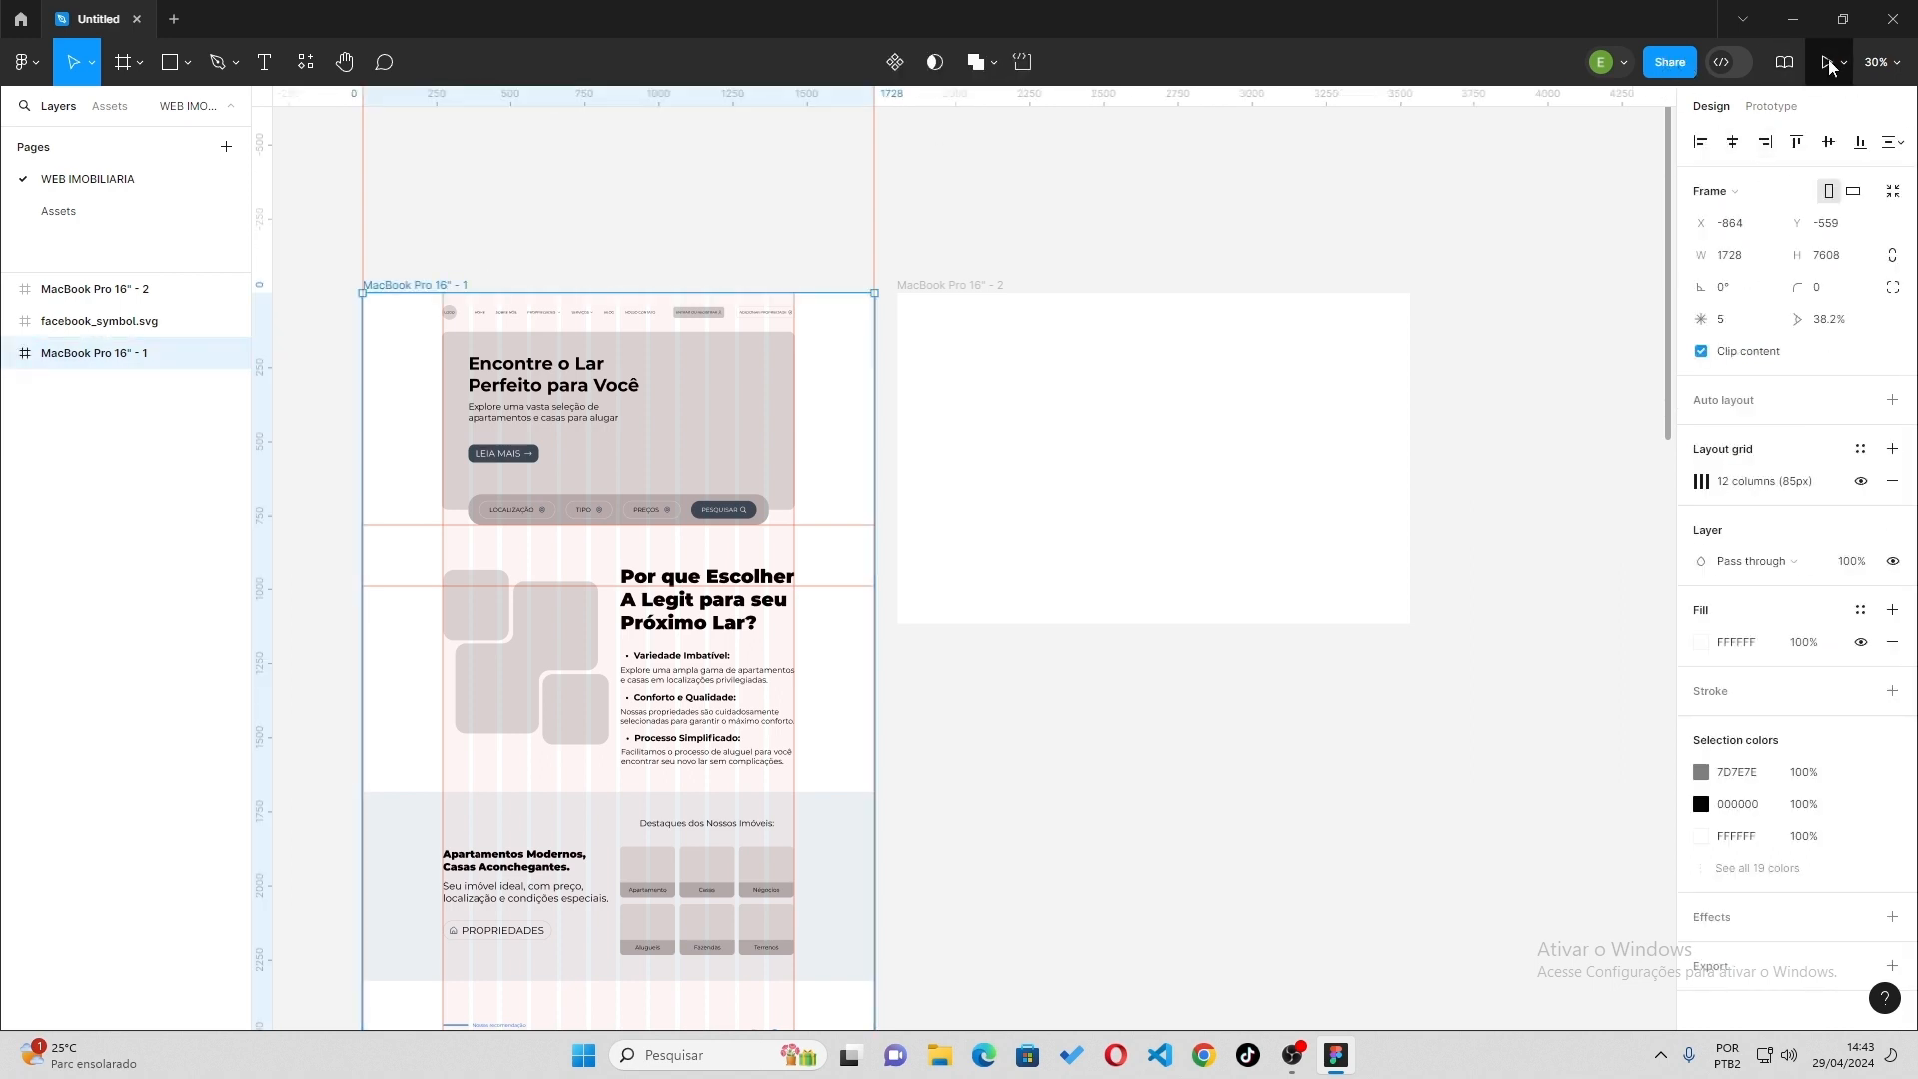
{"action": "left_click", "coordinate": [1763, 112]}
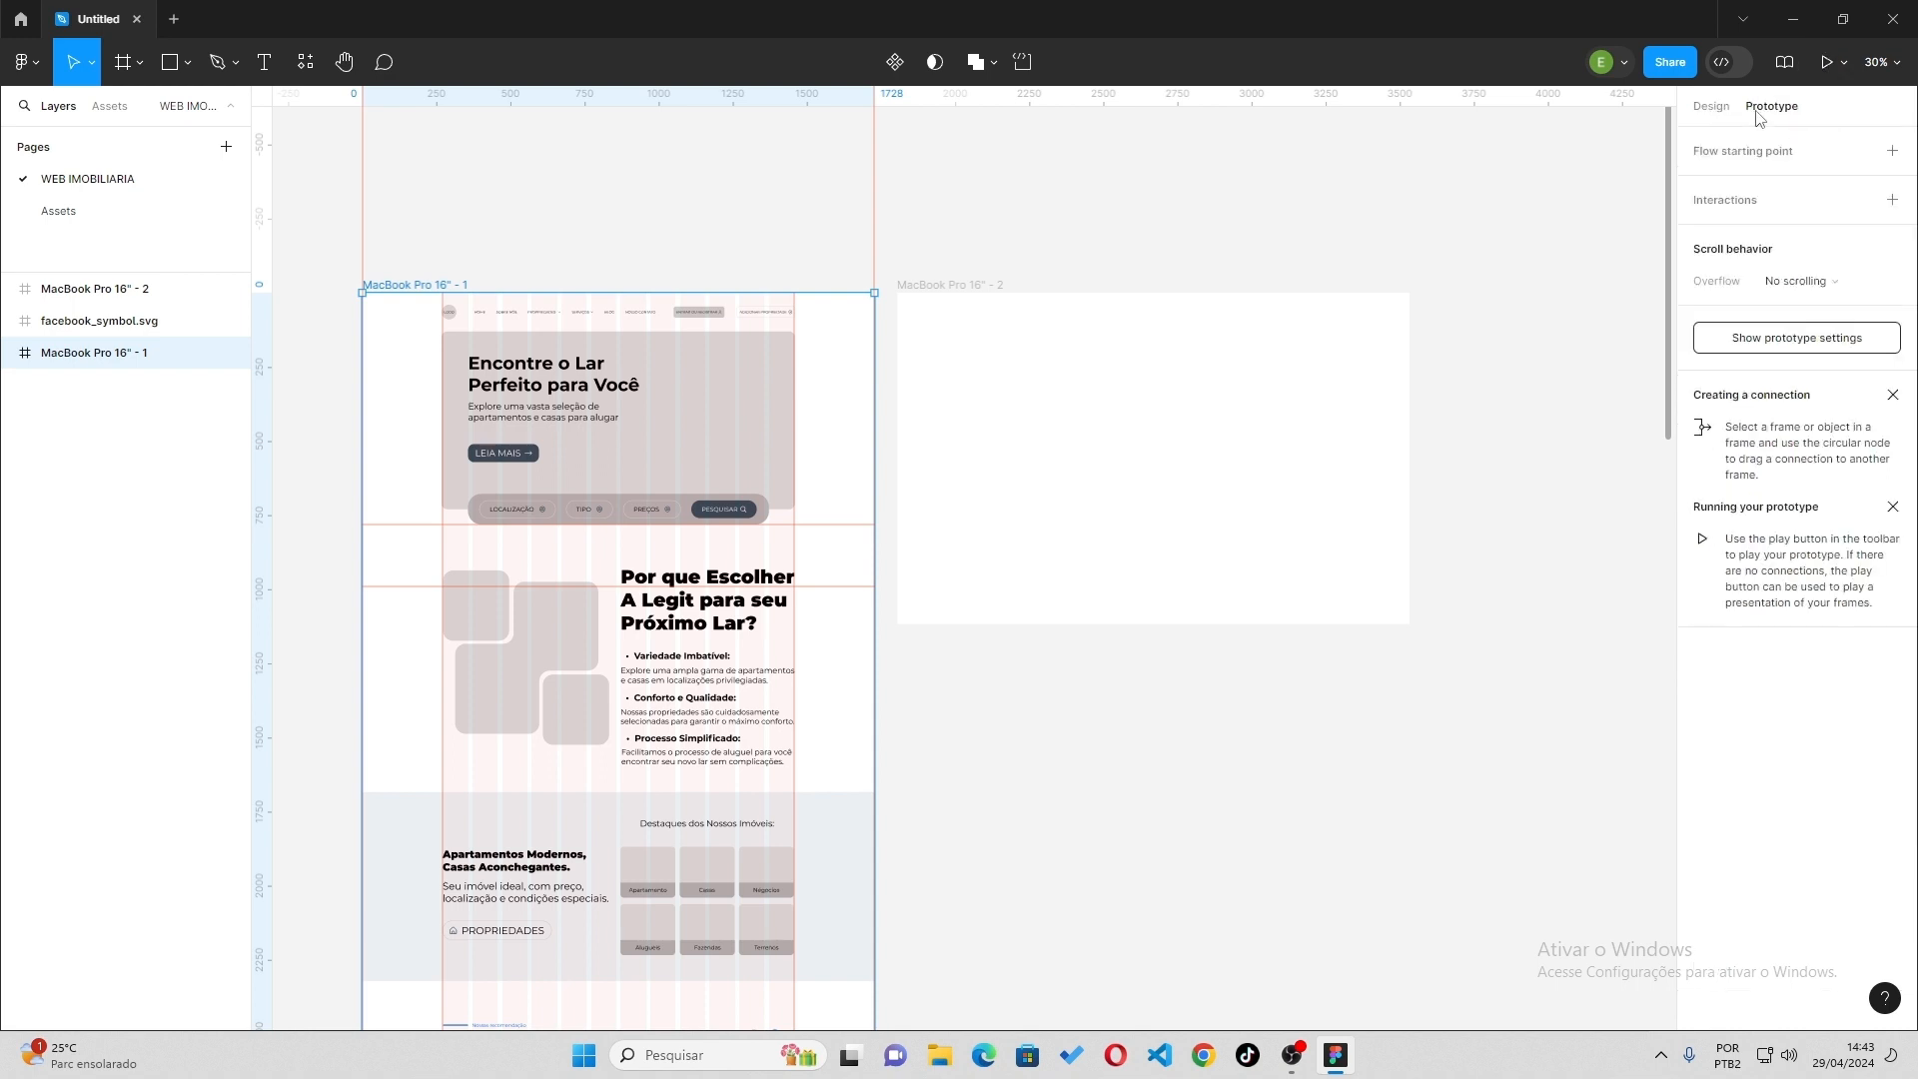
{"action": "left_click", "coordinate": [1826, 62]}
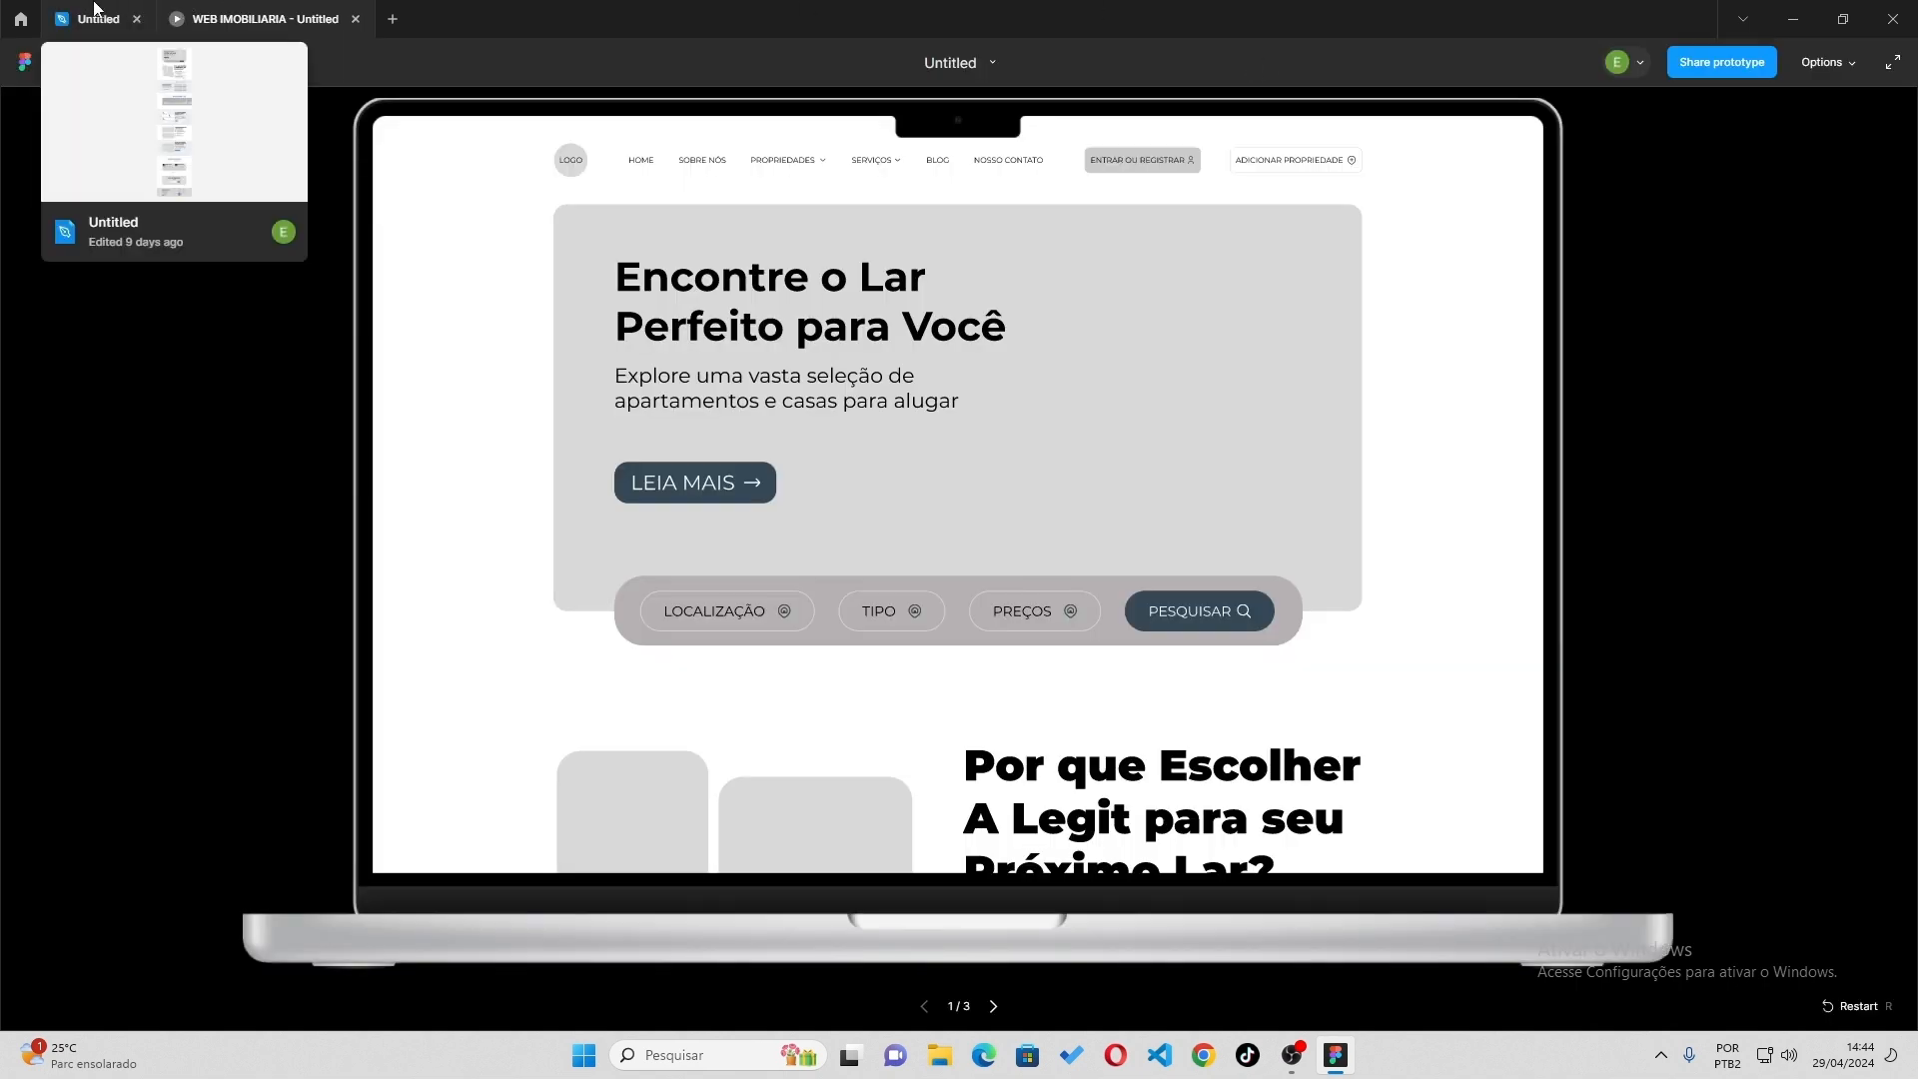
{"action": "left_click", "coordinate": [95, 8]}
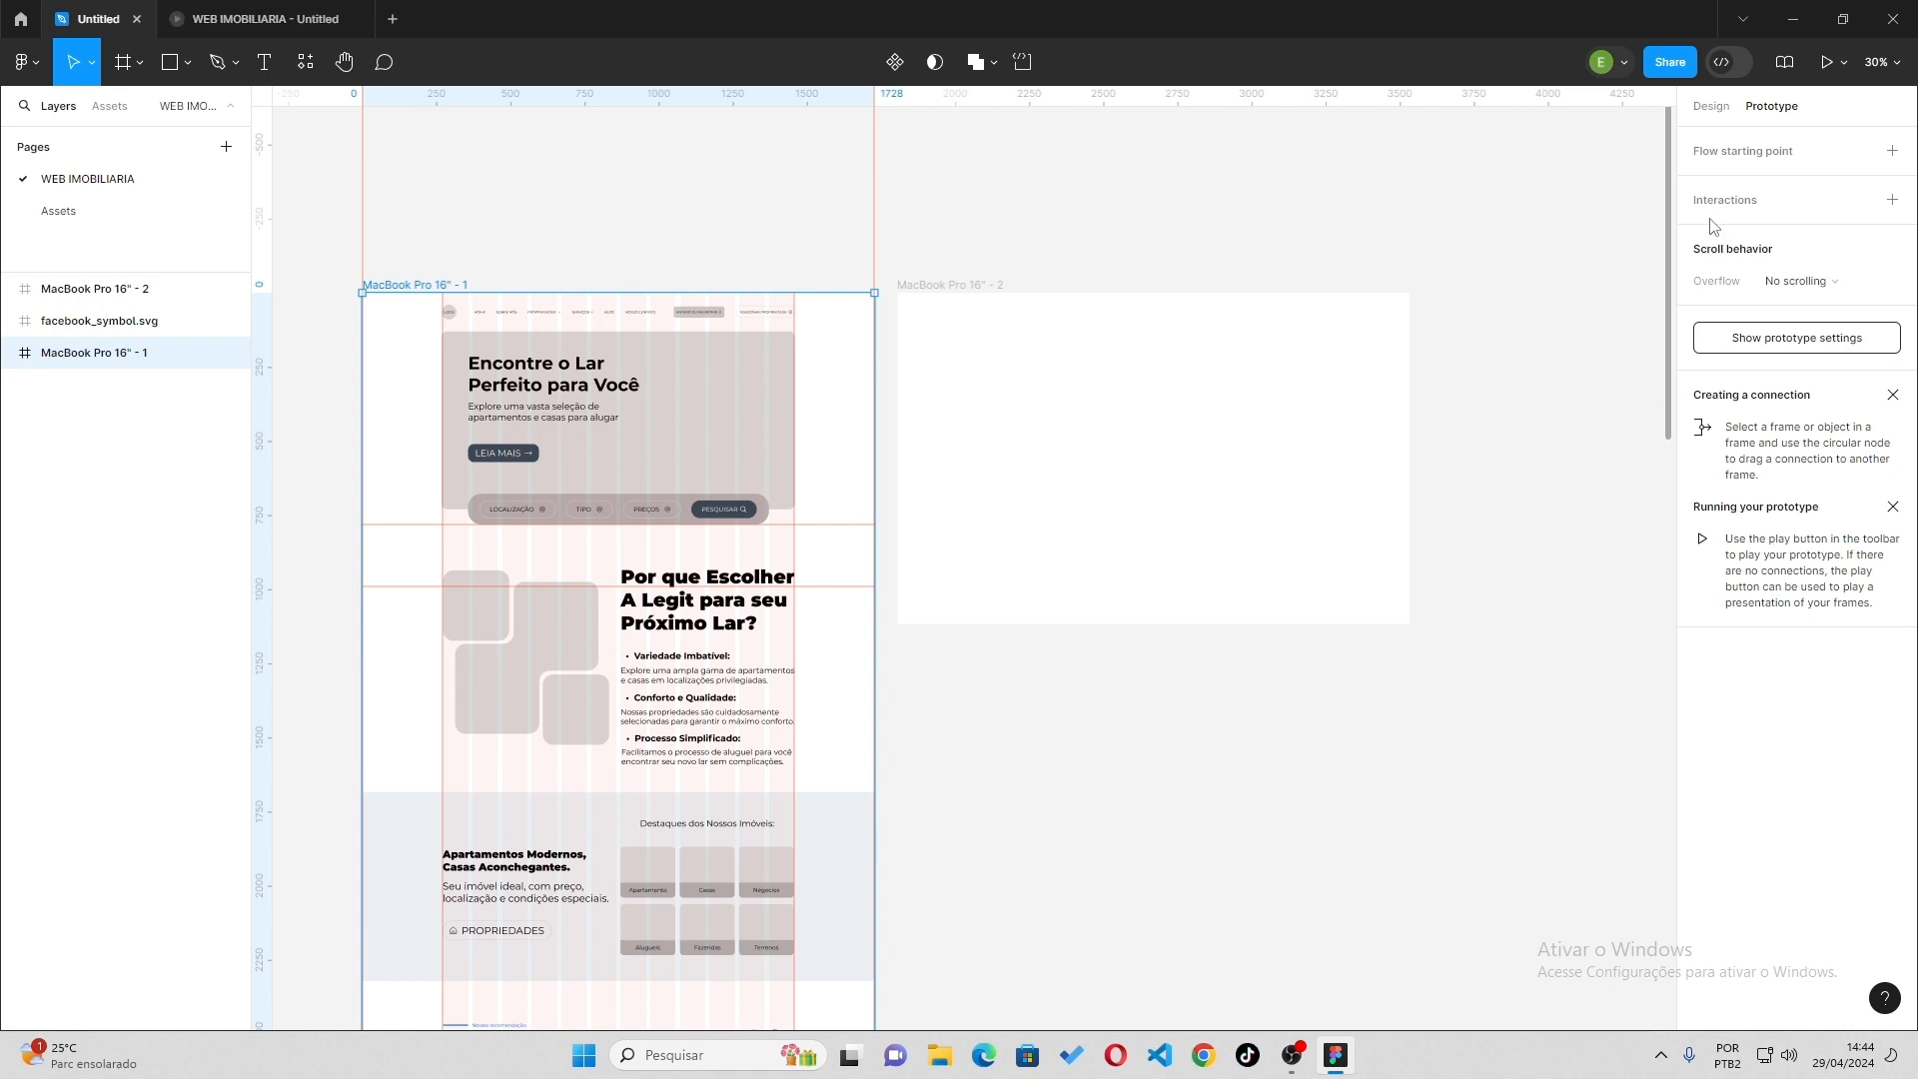
Set the background colour in the prototype settings to the red D72121.
{"action": "left_click", "coordinate": [1789, 355]}
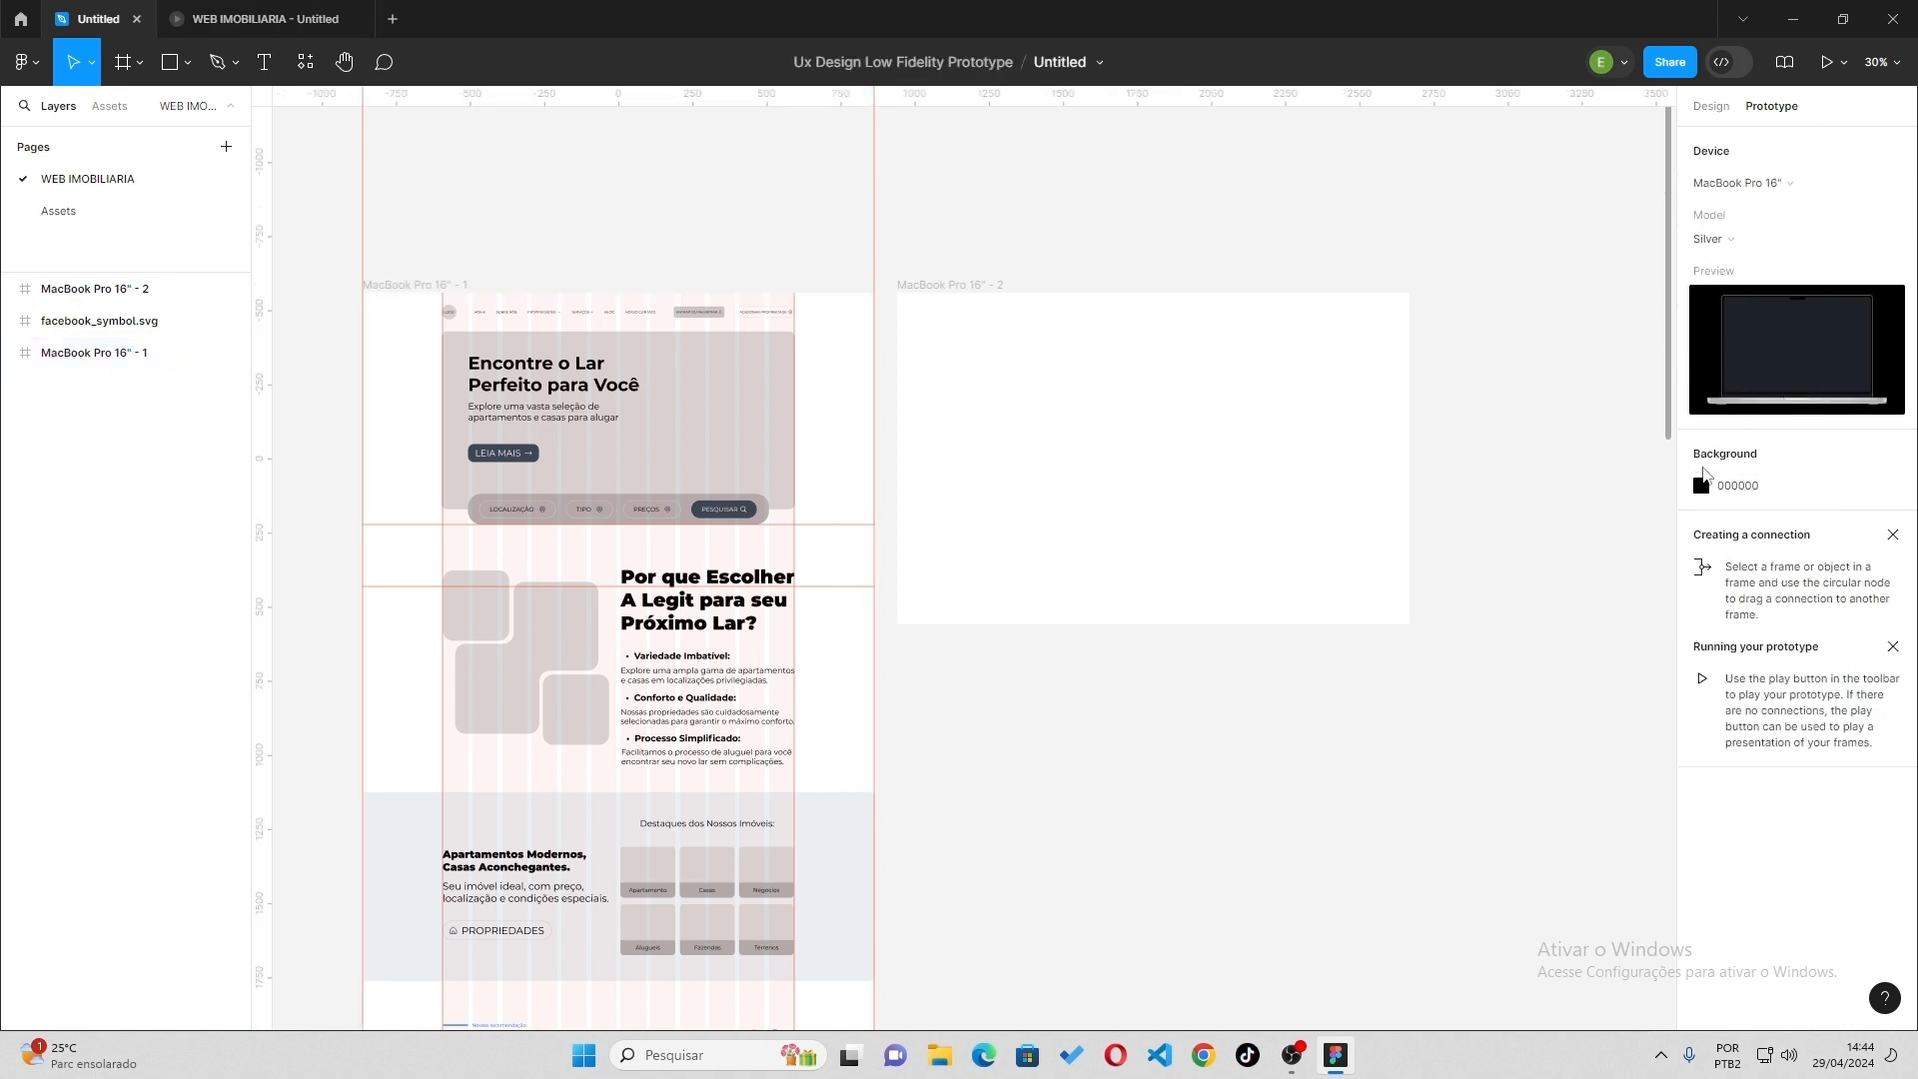
{"action": "left_click", "coordinate": [1701, 486]}
{"action": "left_click", "coordinate": [1640, 547]}
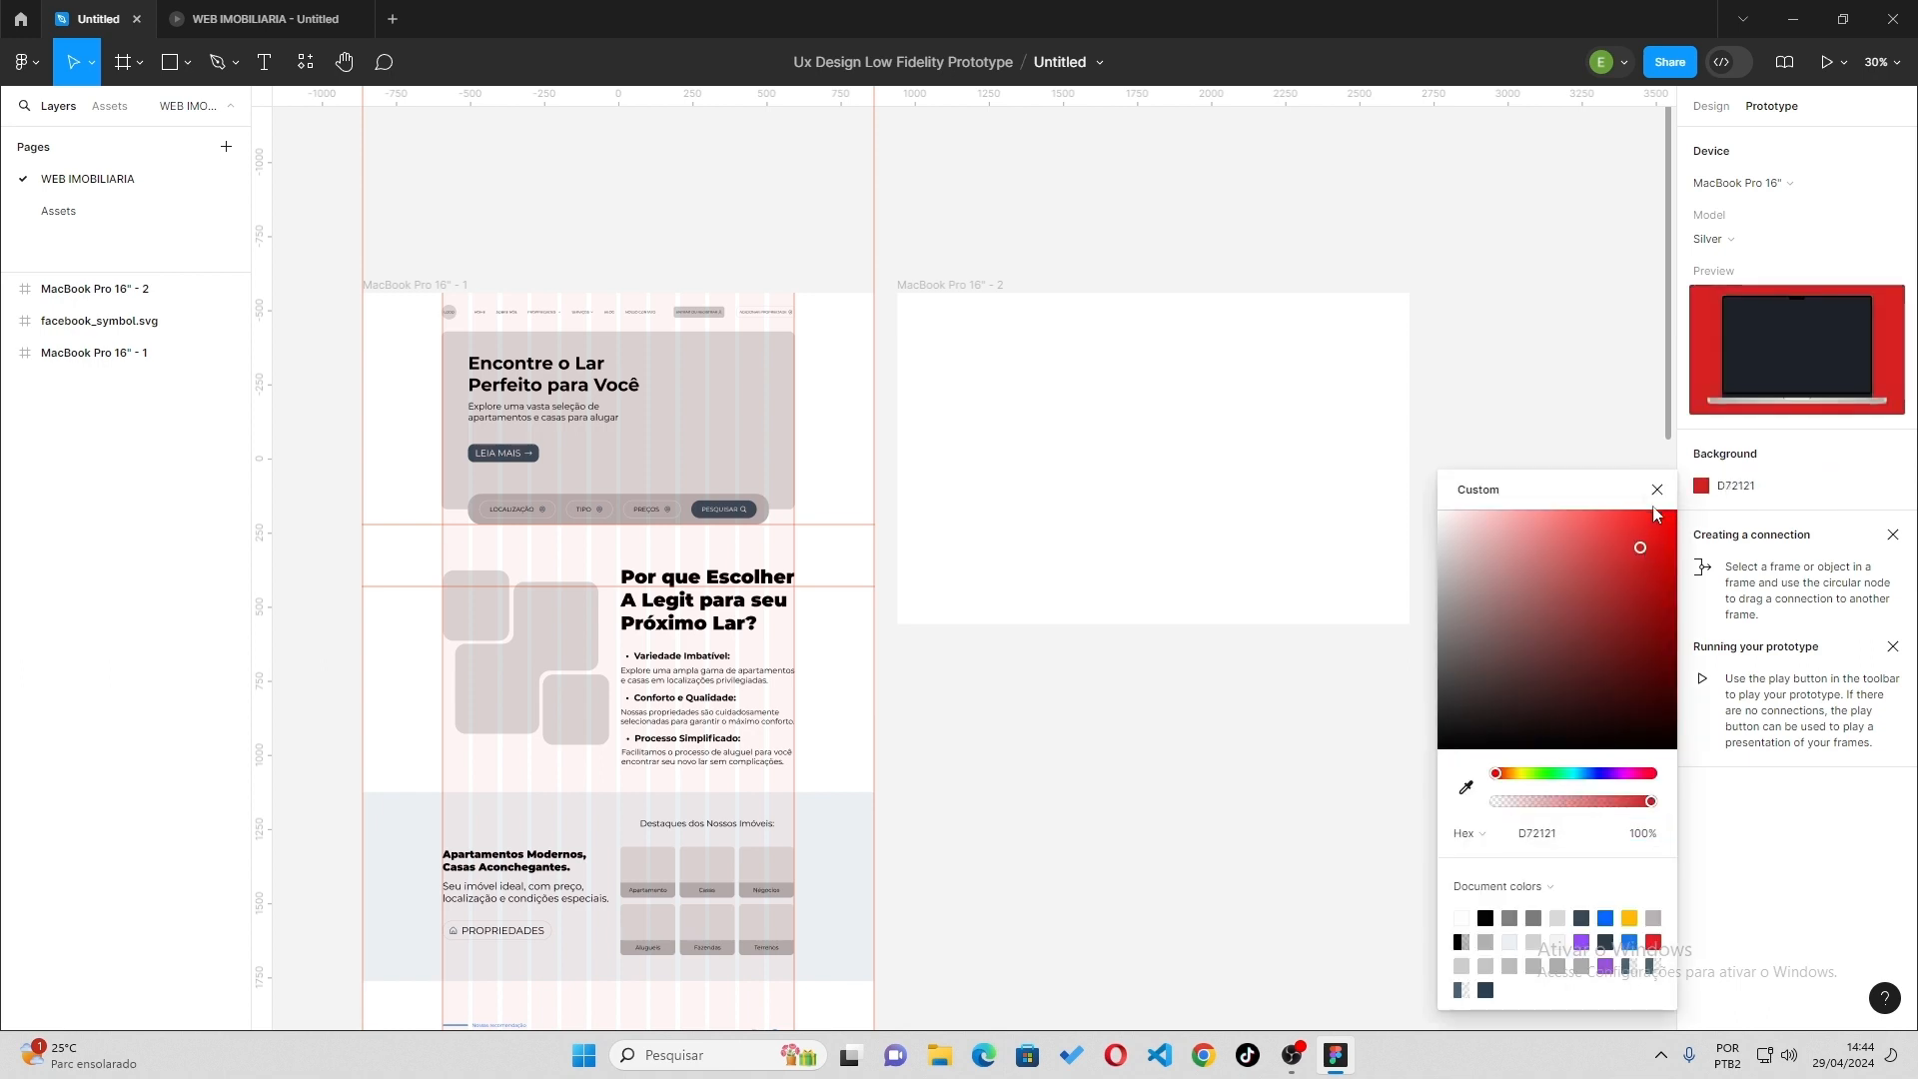
Check the background colour in the running prototype and return to the design file.
{"action": "left_click", "coordinate": [300, 18]}
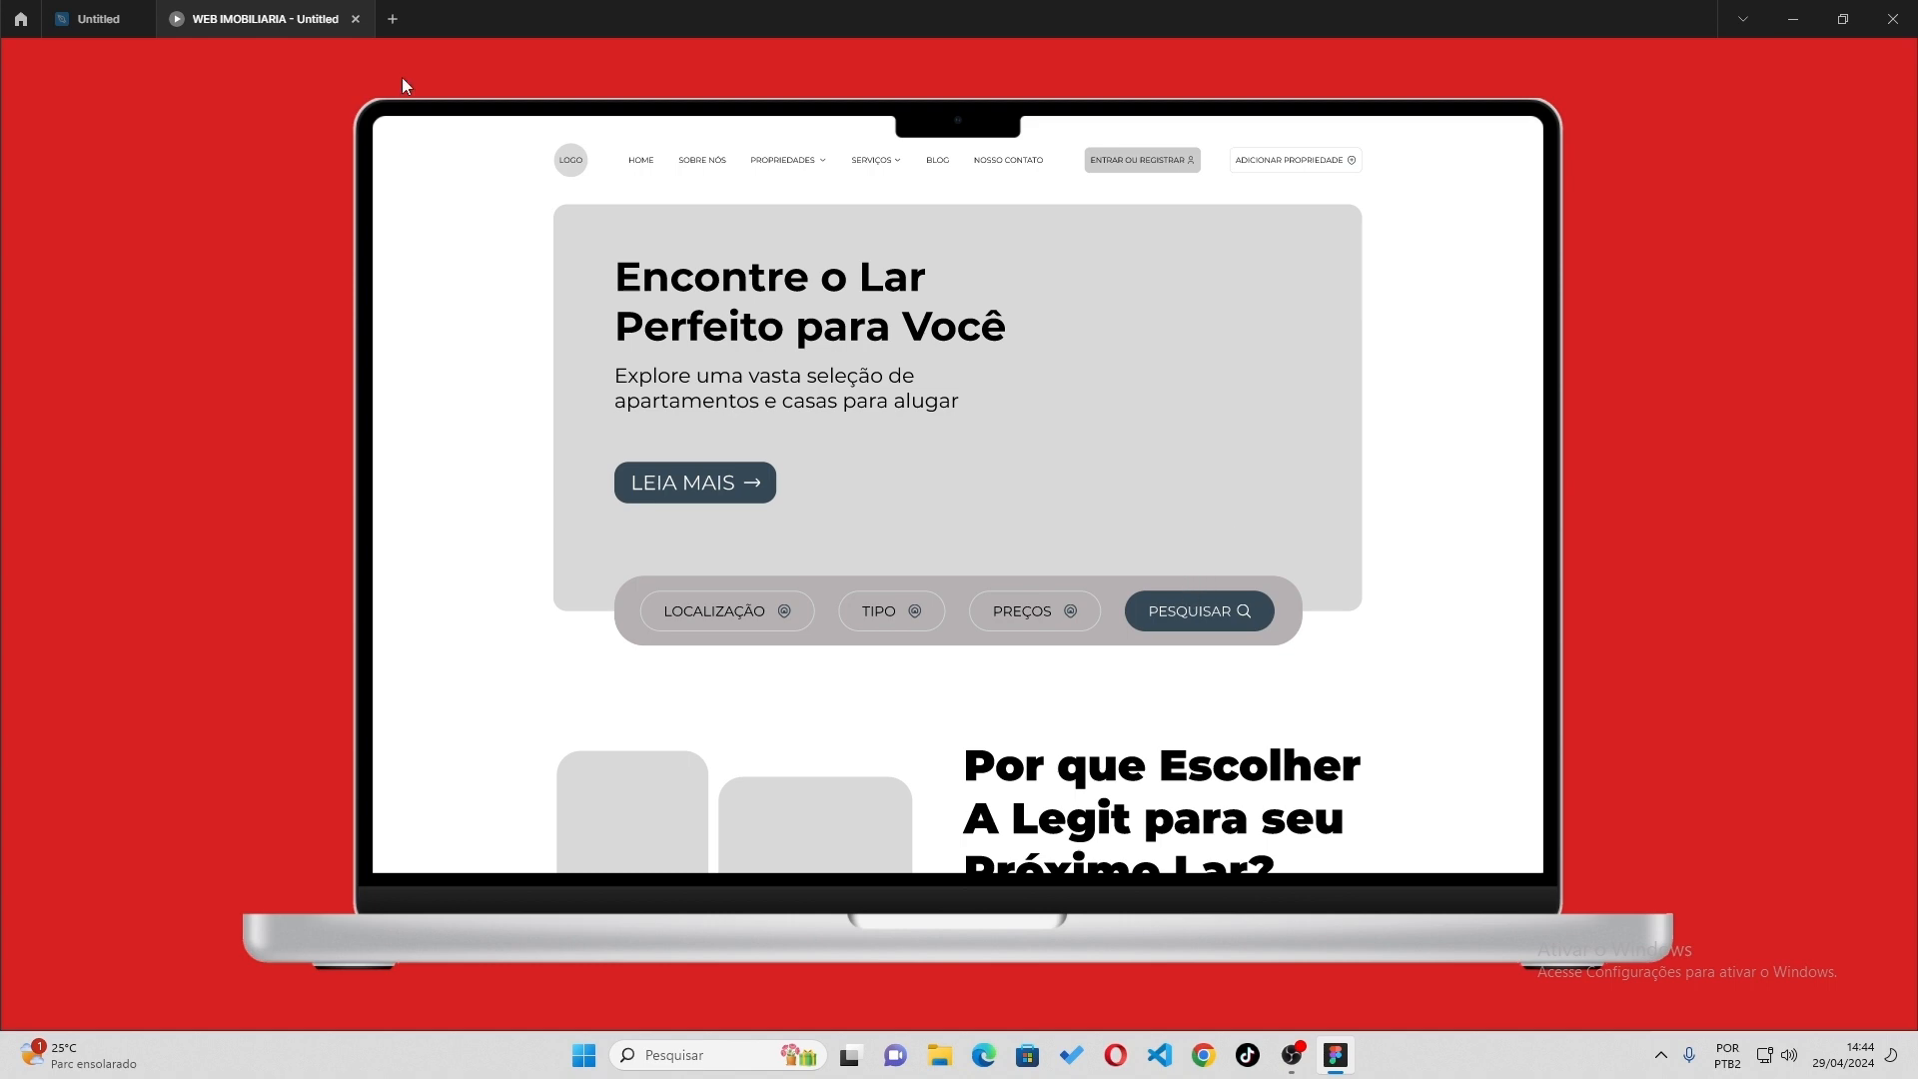
{"action": "left_click", "coordinate": [60, 12]}
{"action": "left_click", "coordinate": [268, 12]}
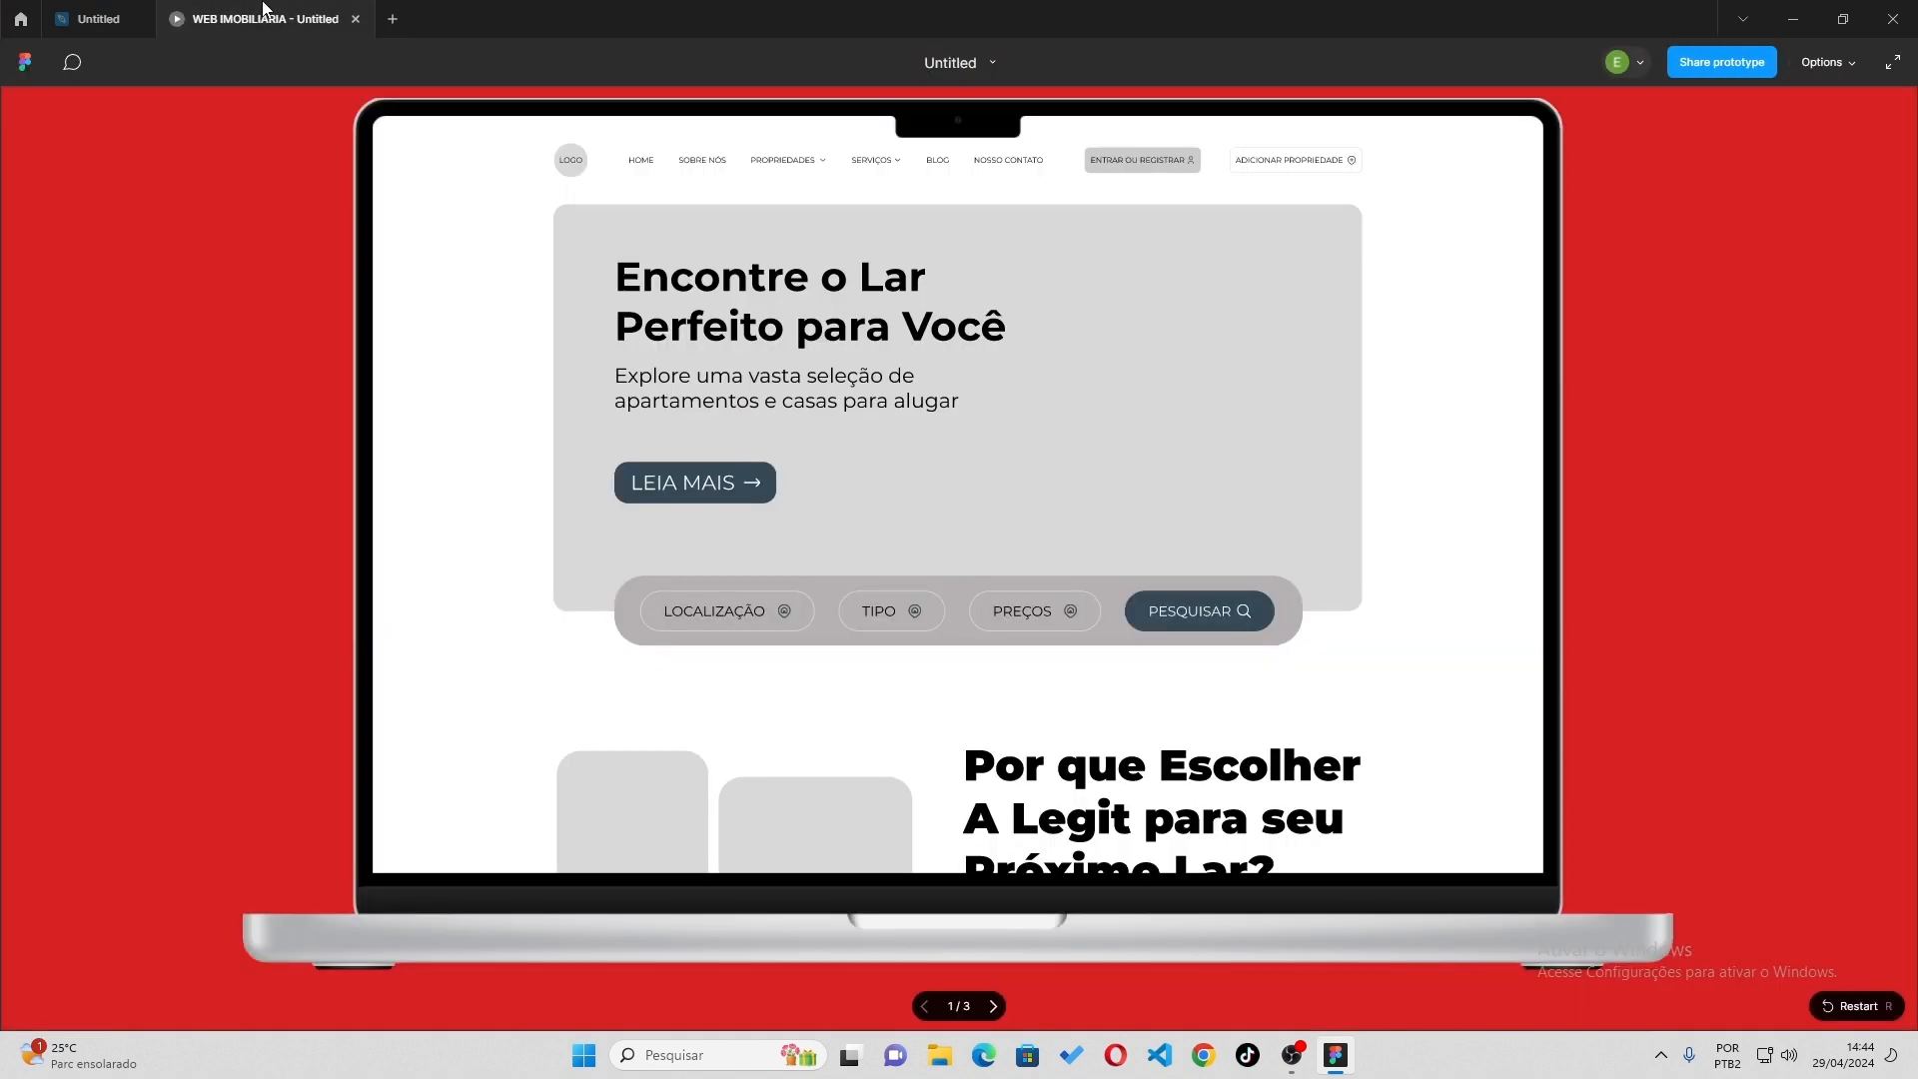
{"action": "left_click", "coordinate": [97, 10]}
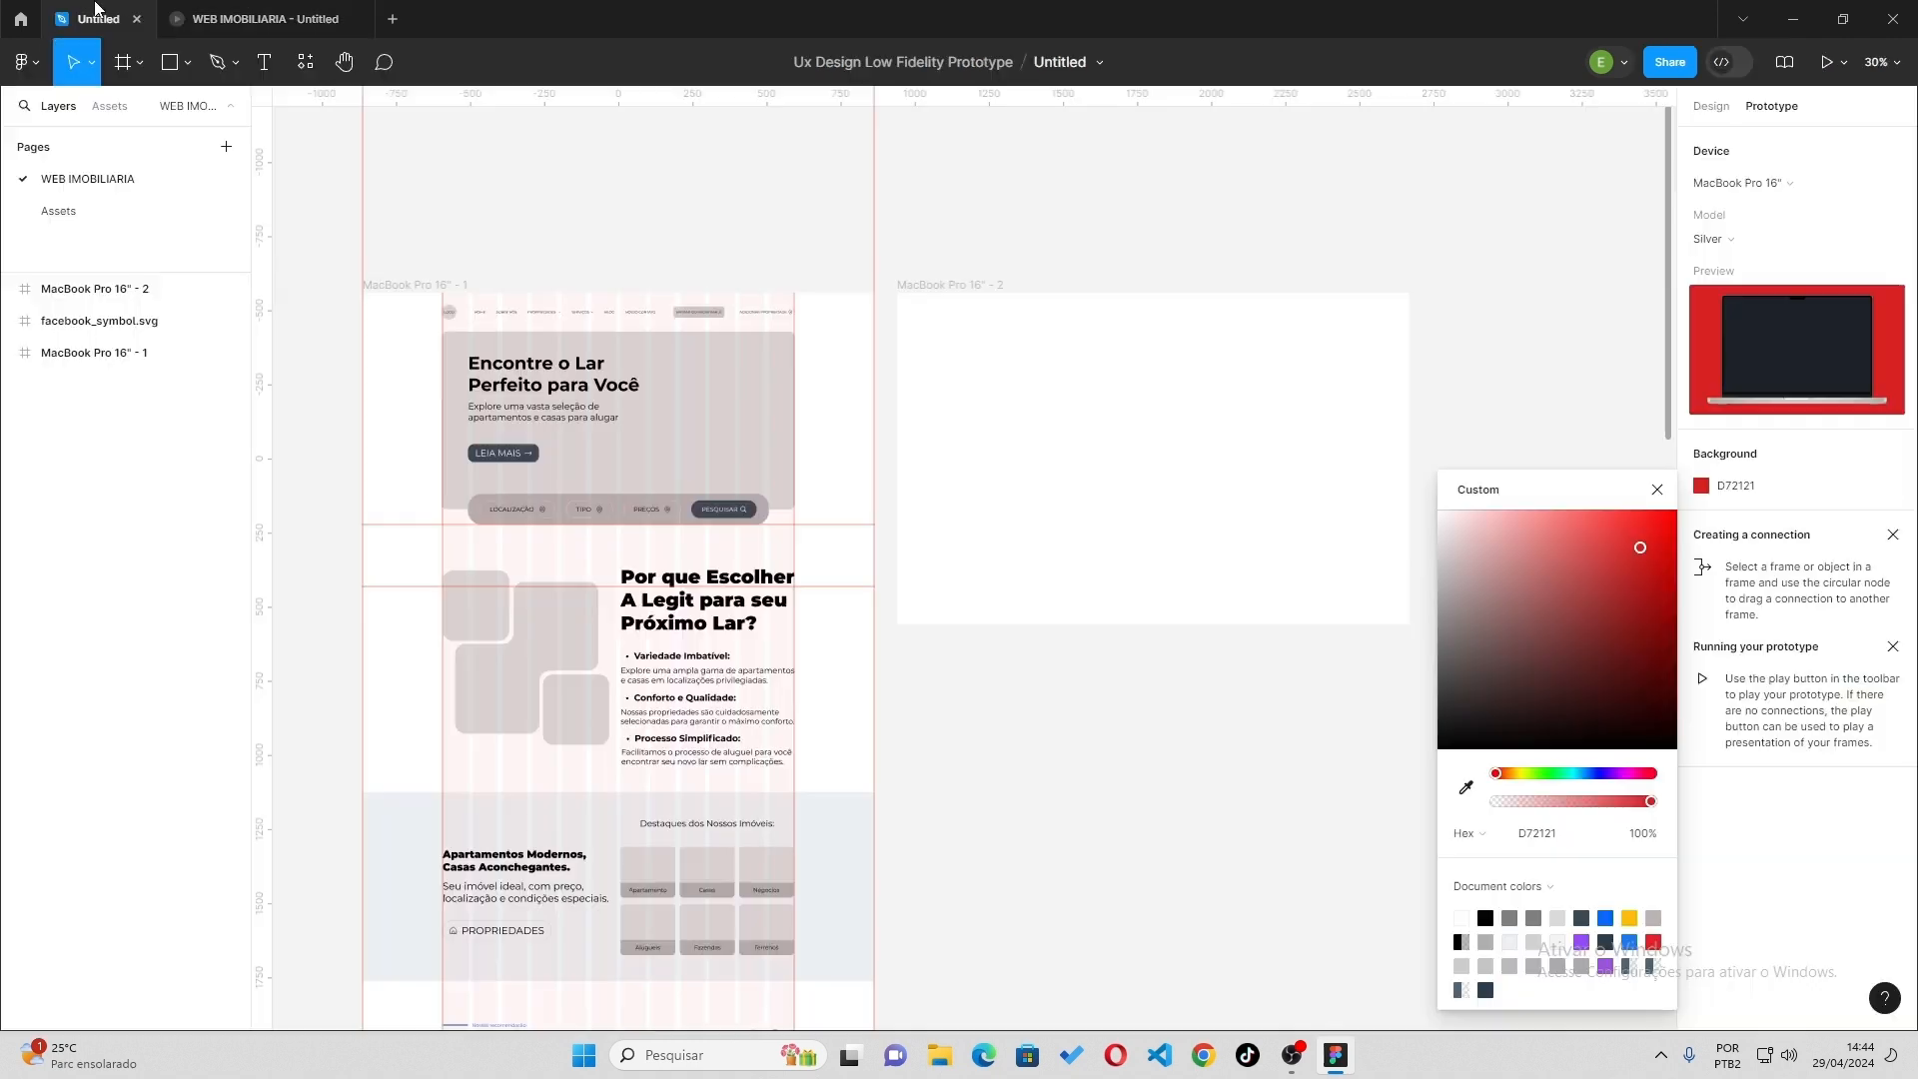
Present the prototype again, look through the page down to the Casa em destaque section, and return to the design file.
{"action": "left_click", "coordinate": [1046, 420]}
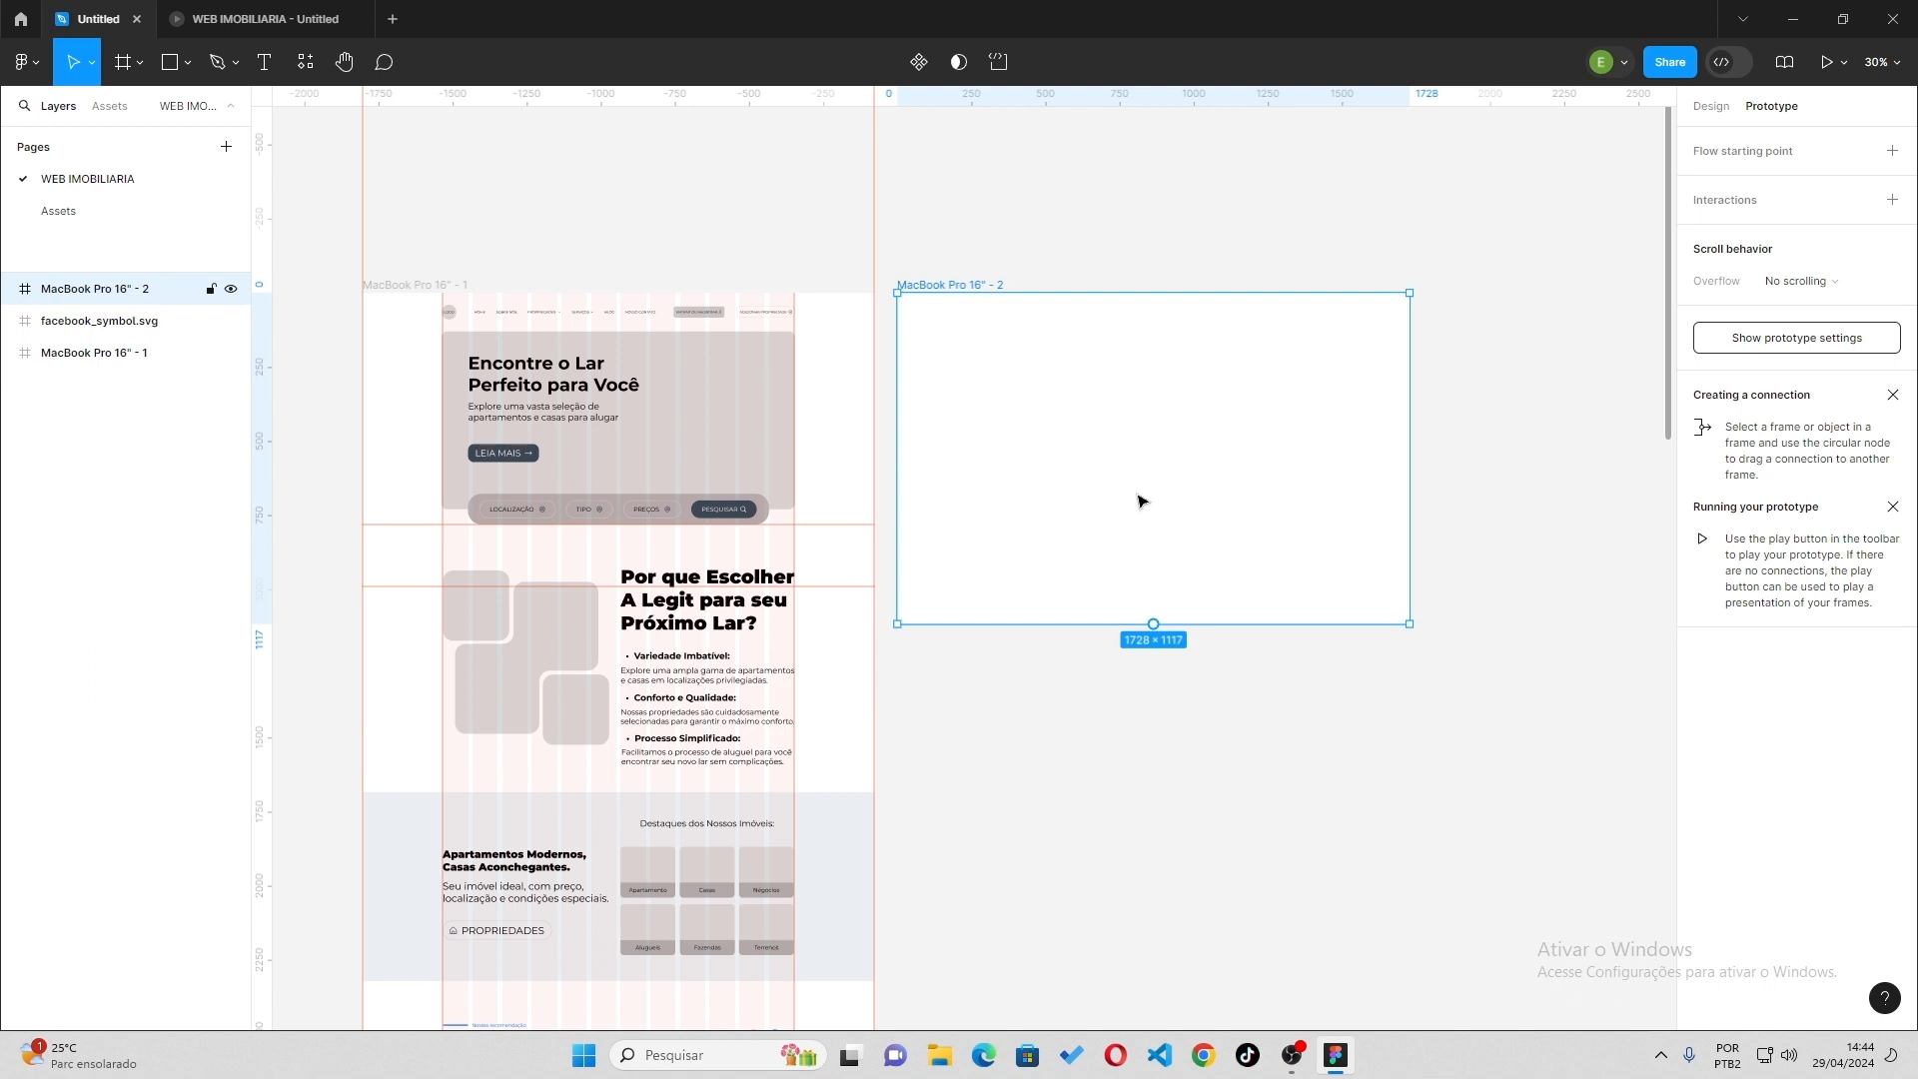
{"action": "key", "text": "ctrl+alt+Return"}
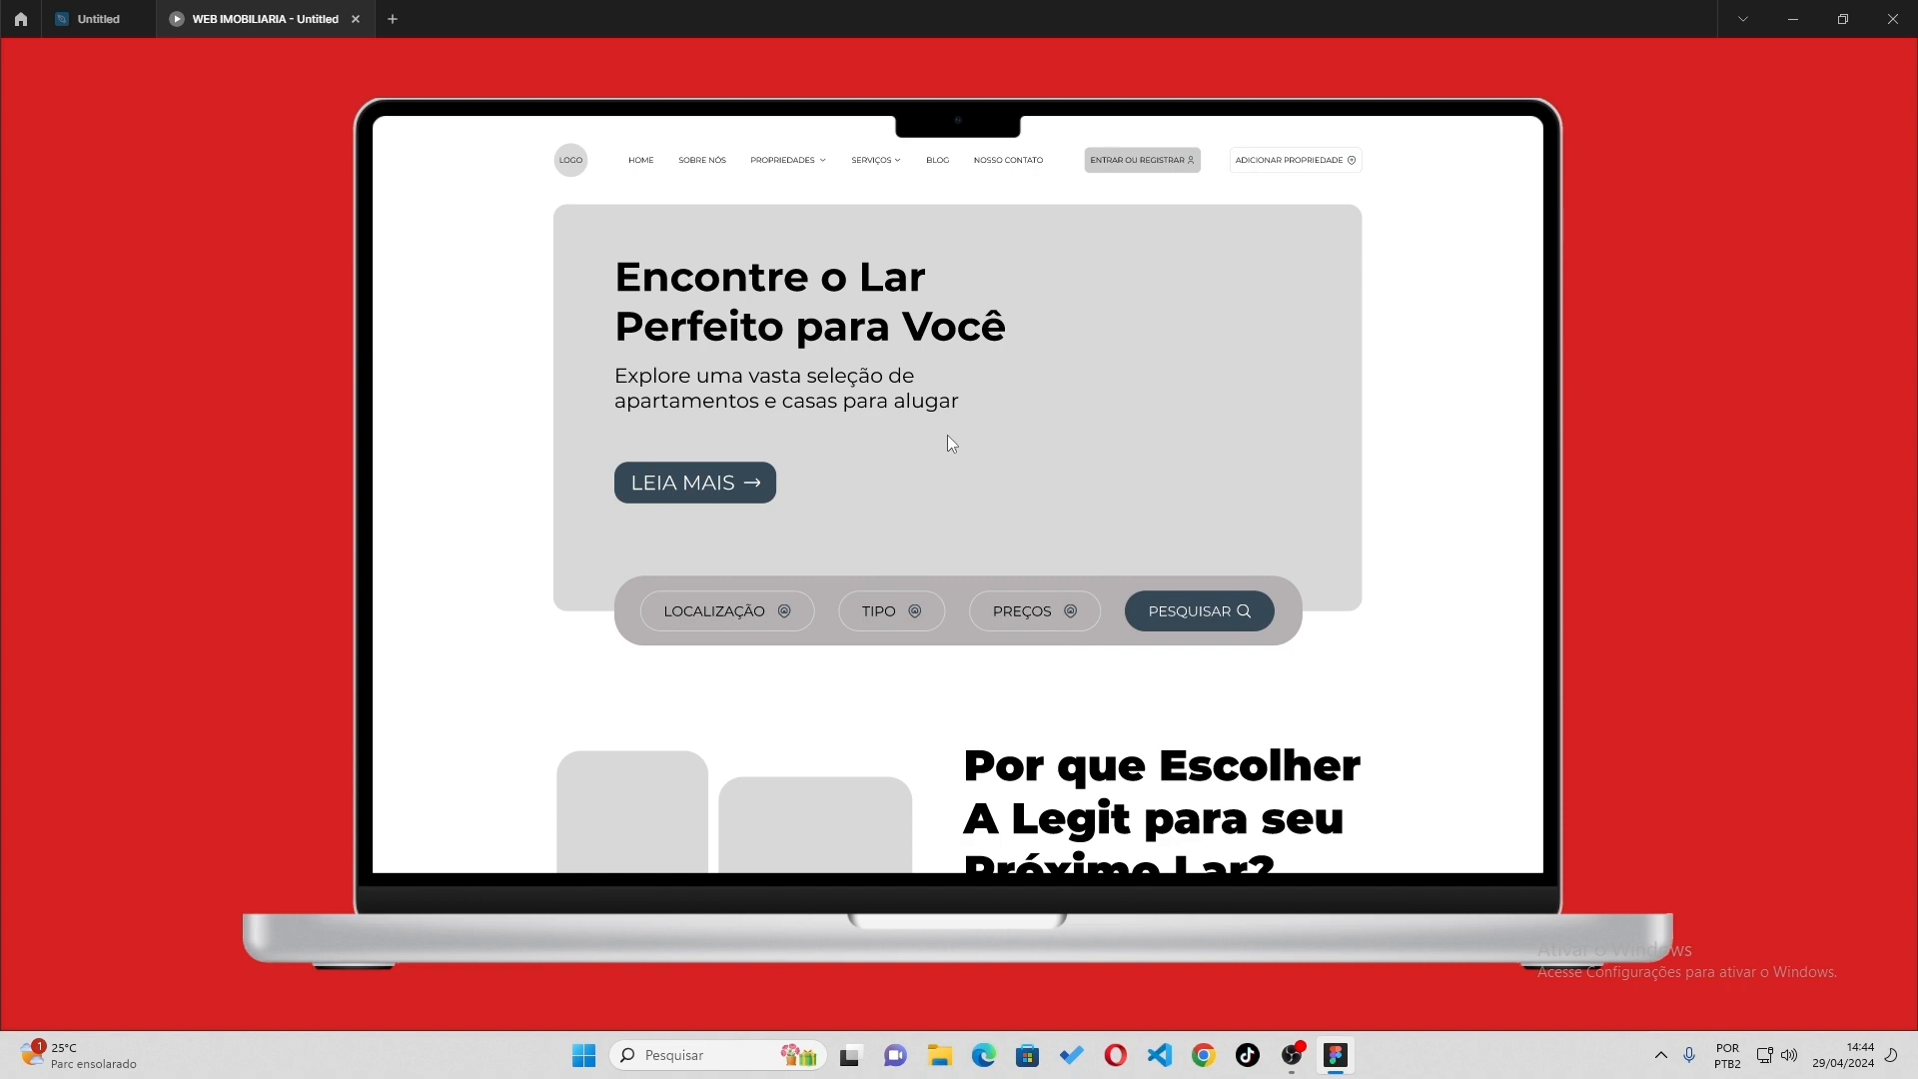
{"action": "scroll", "coordinate": [952, 444], "scroll_direction": "down", "scroll_amount": 5}
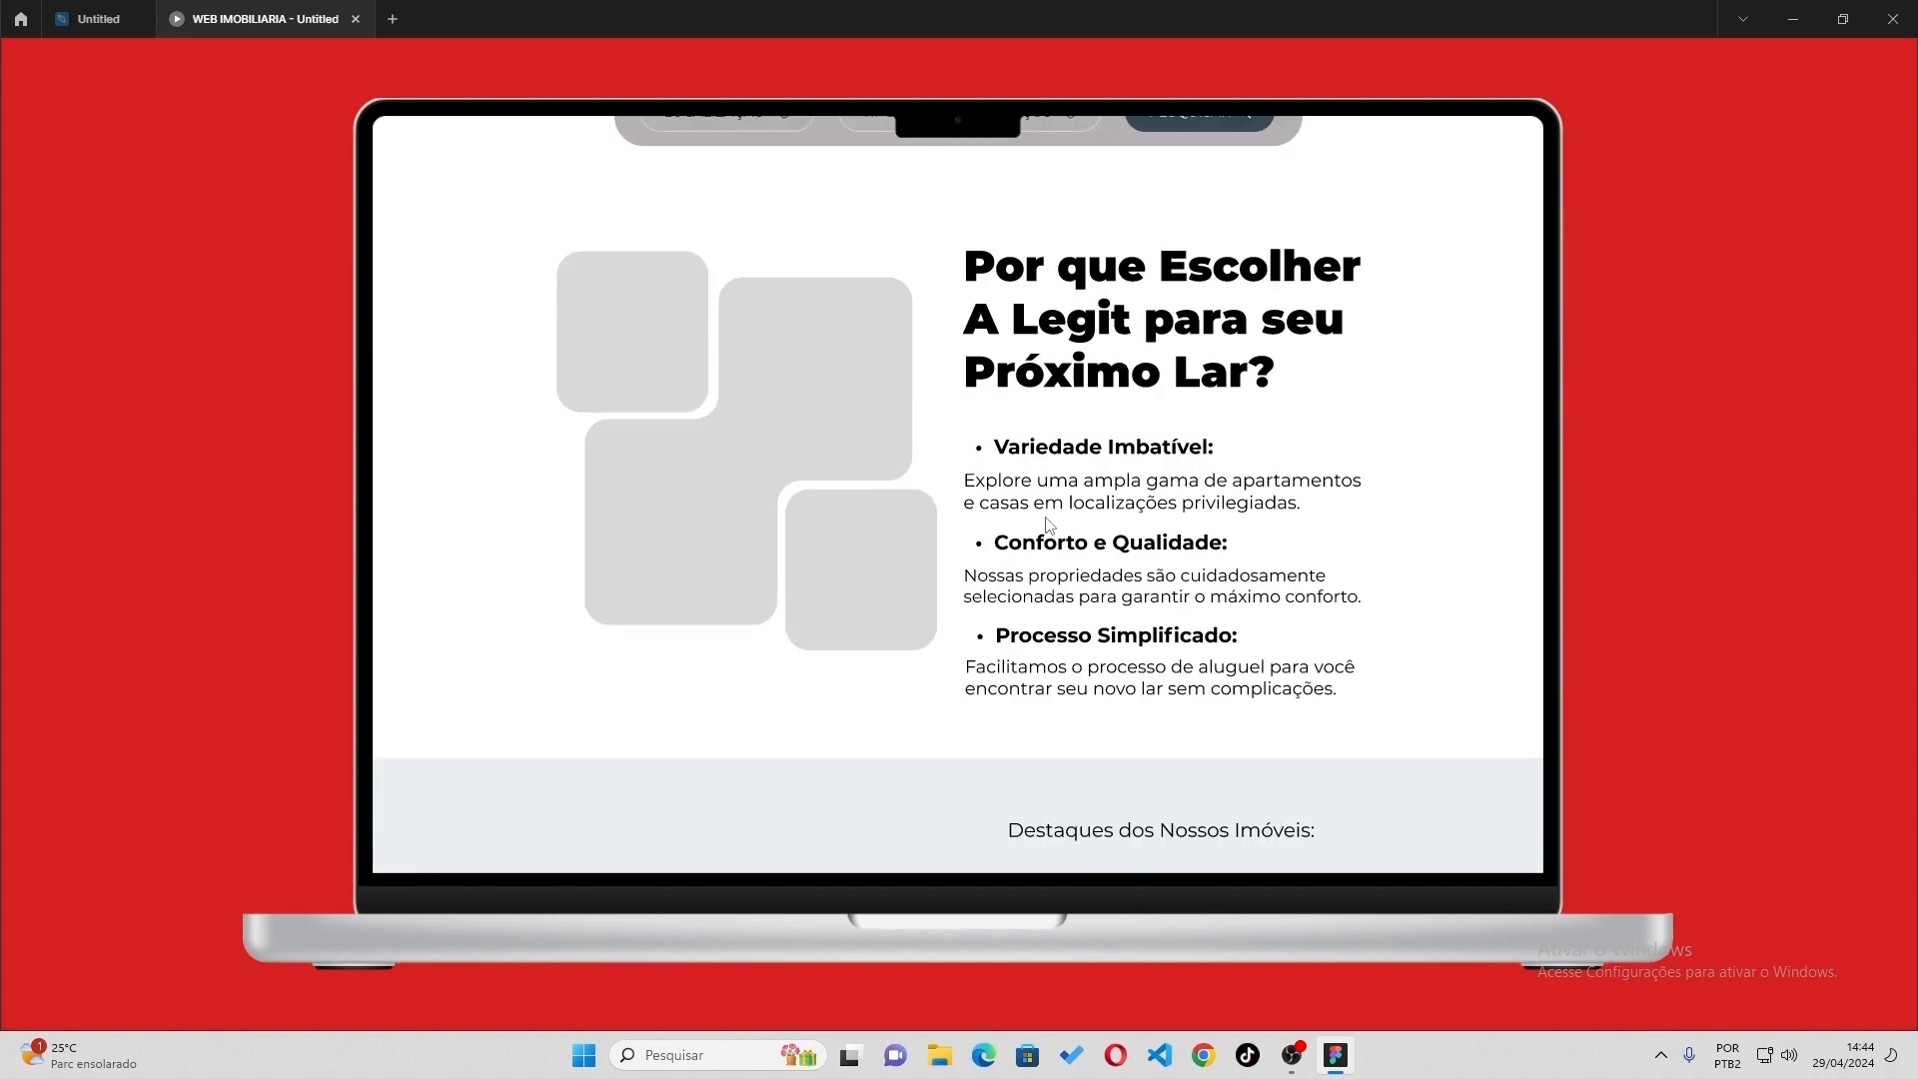
{"action": "scroll", "coordinate": [1047, 524], "scroll_direction": "down", "scroll_amount": 5}
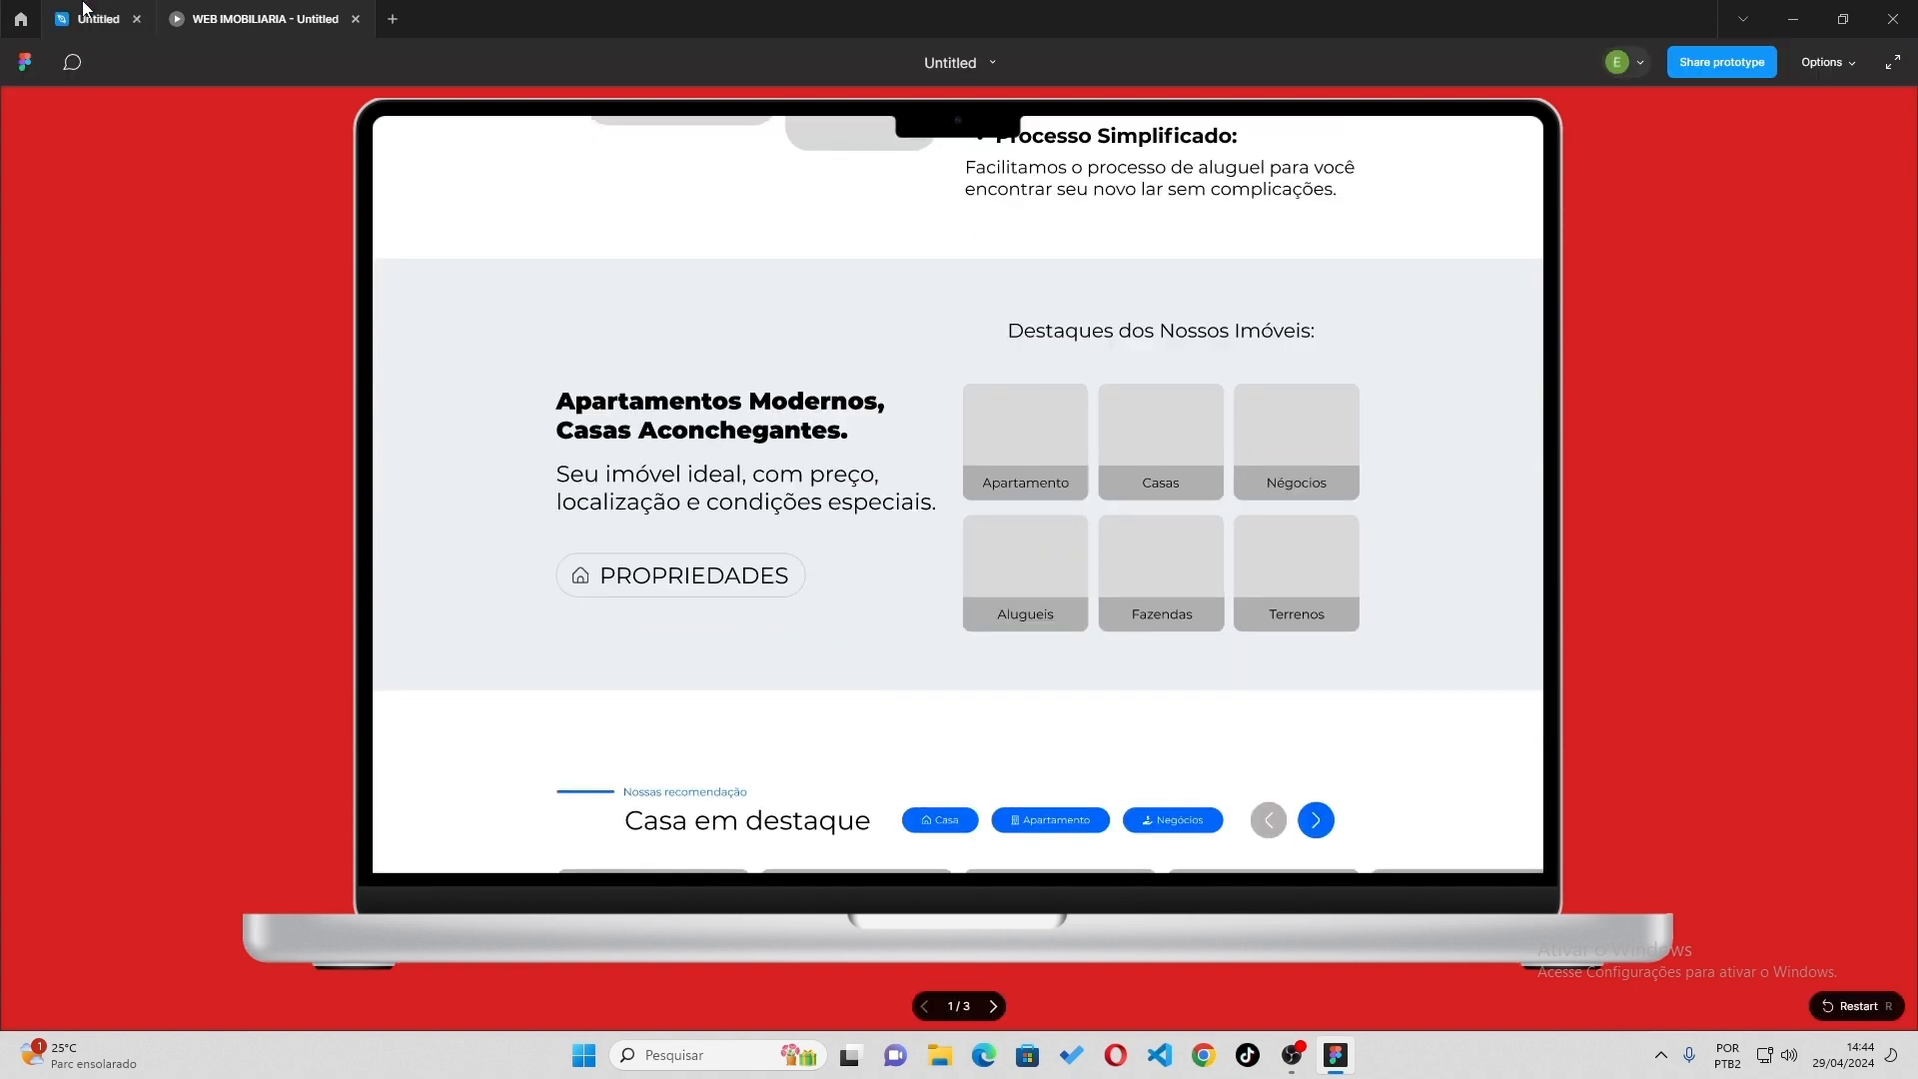
{"action": "key", "text": "ctrl+shift+Tab"}
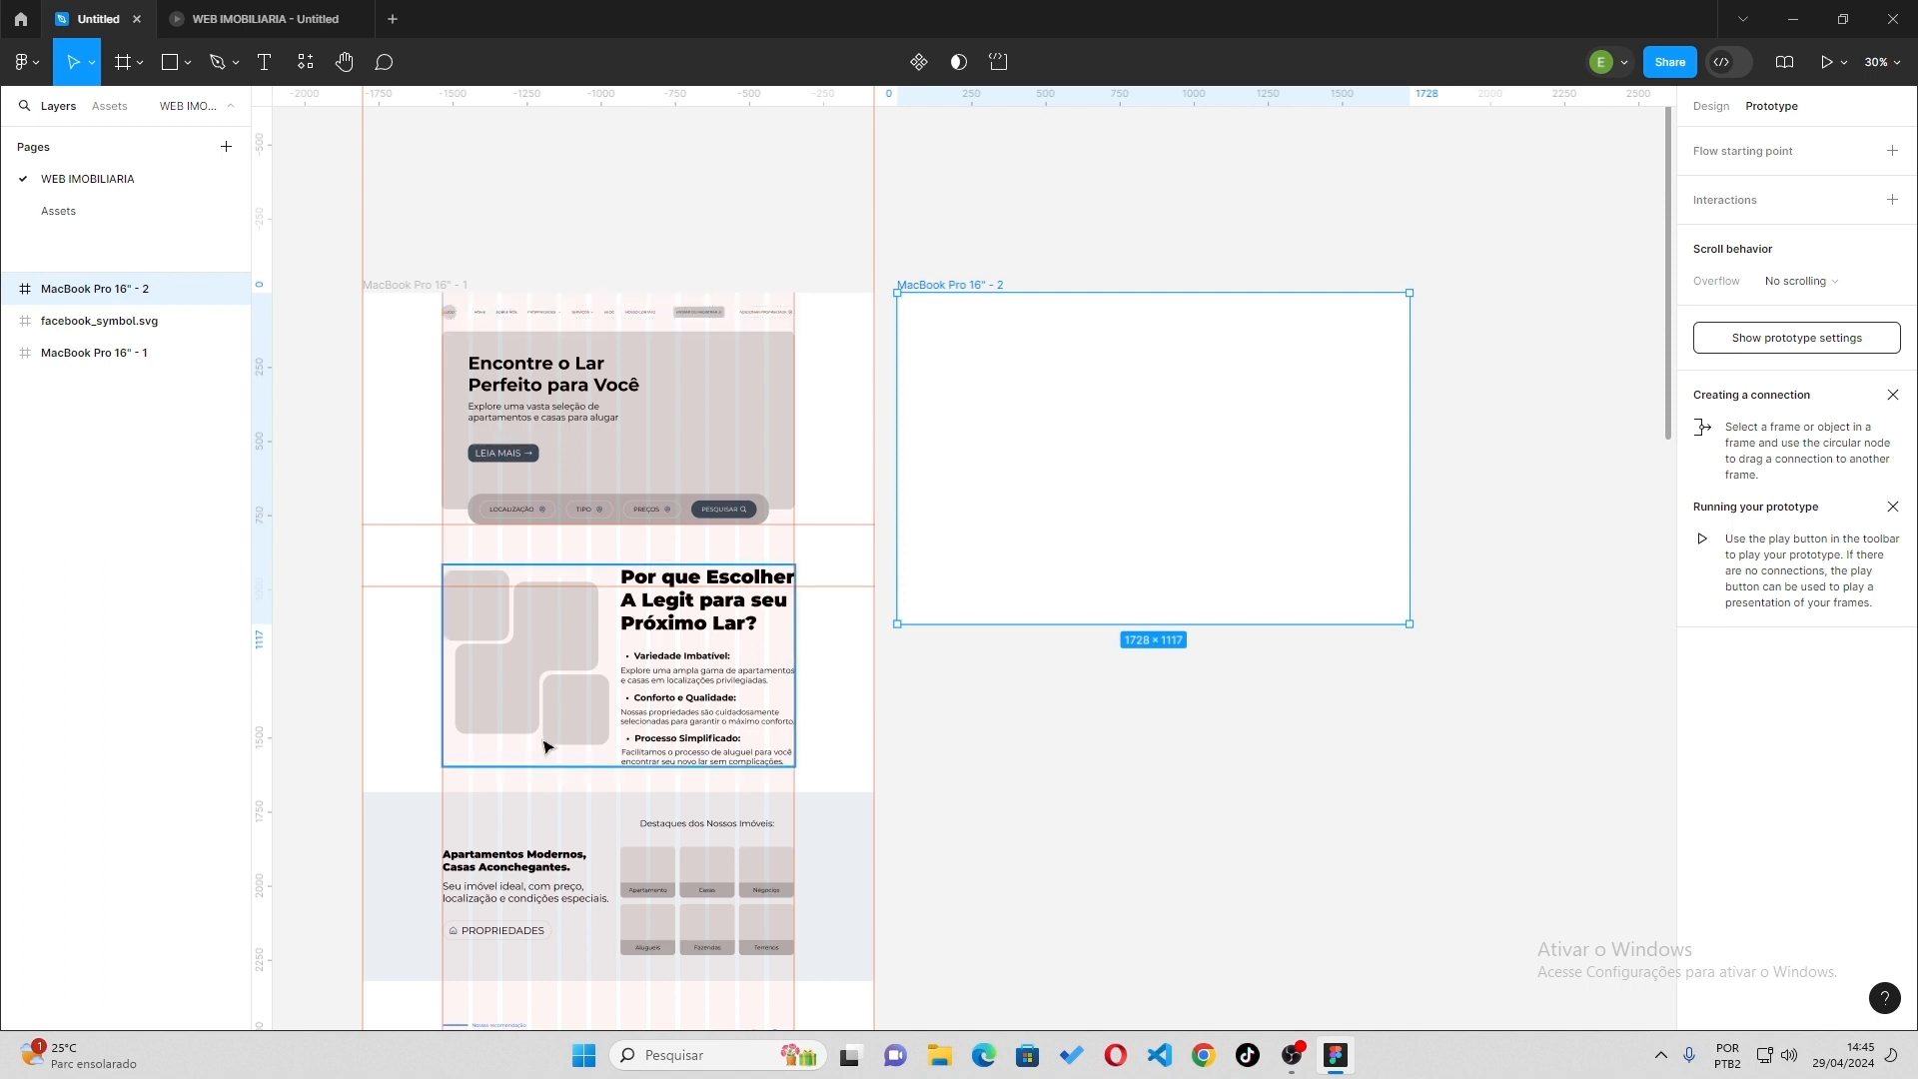